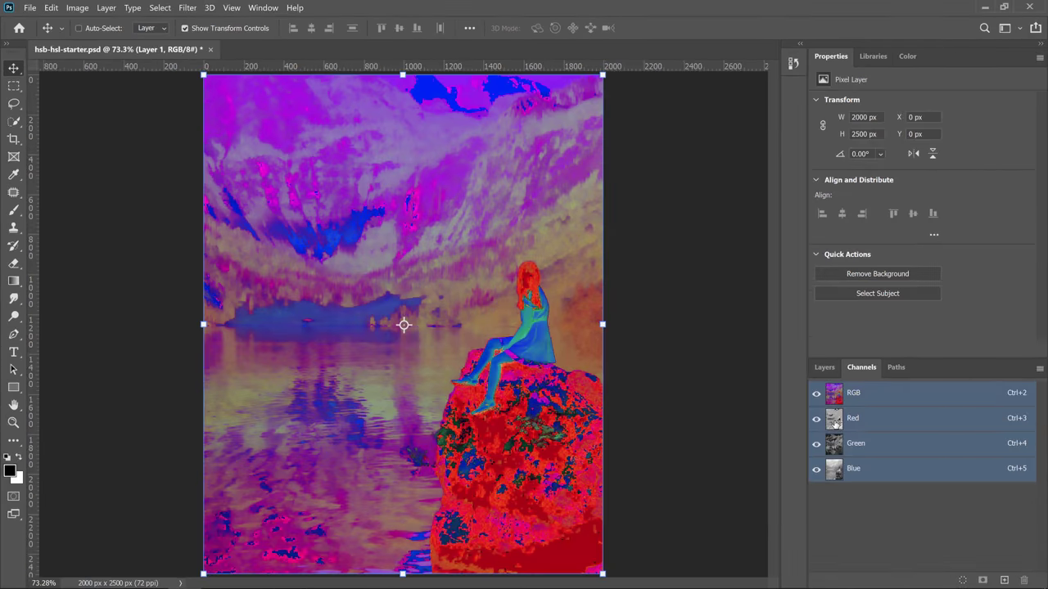
View the Red, Green and Blue channels of the purple and red false-colour layer one at a time
left_click(833, 421)
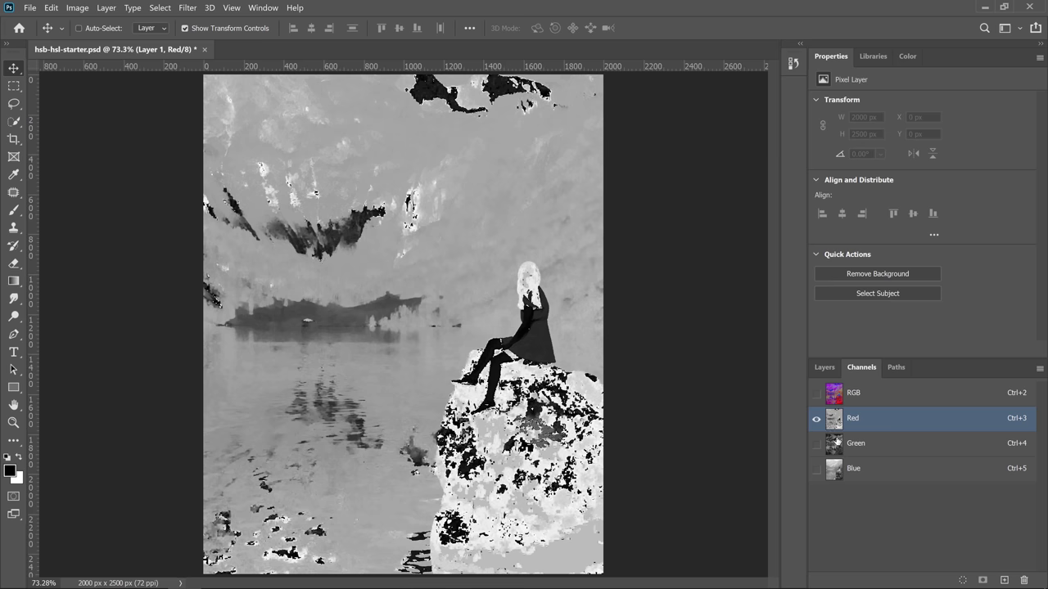
left_click(836, 447)
left_click(837, 472)
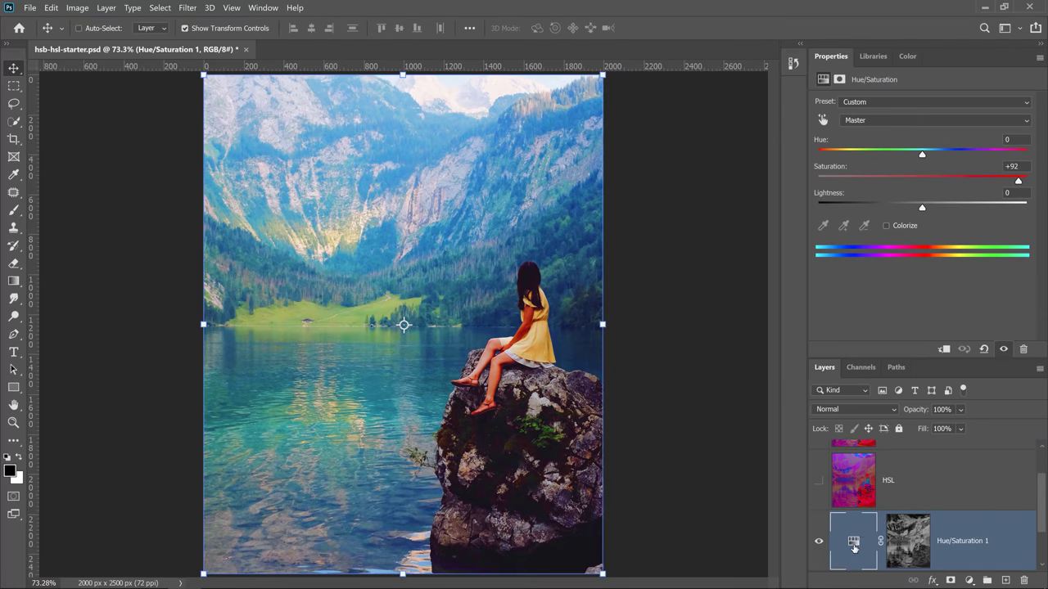
Lower the saturation of the Hue/Saturation 1 adjustment layer
left_click_drag(1017, 180, 976, 185)
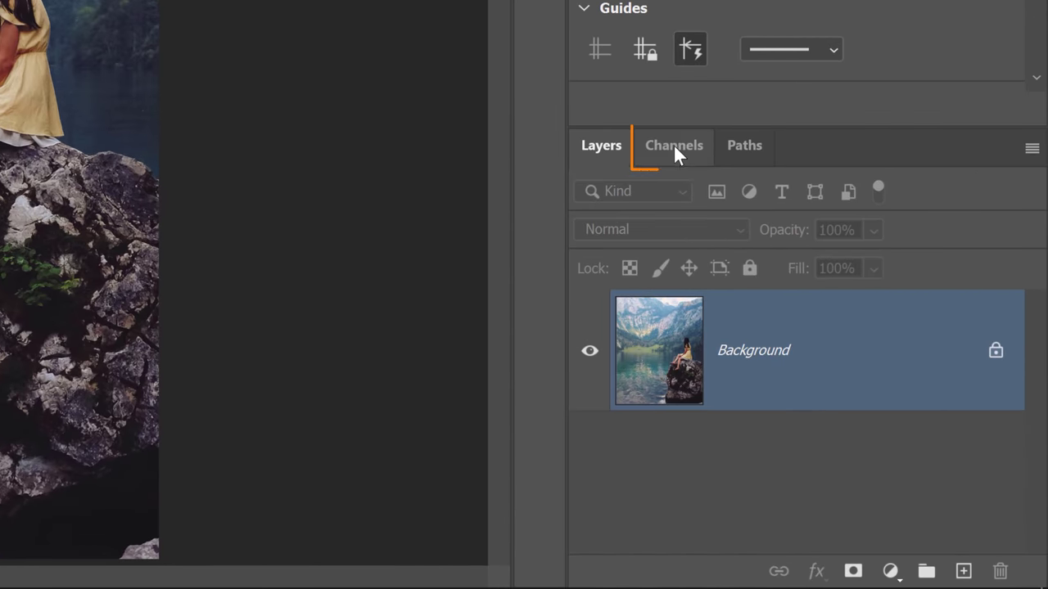
Inspect the Red, Green and Blue channels of the original lake photo individually
left_click(673, 146)
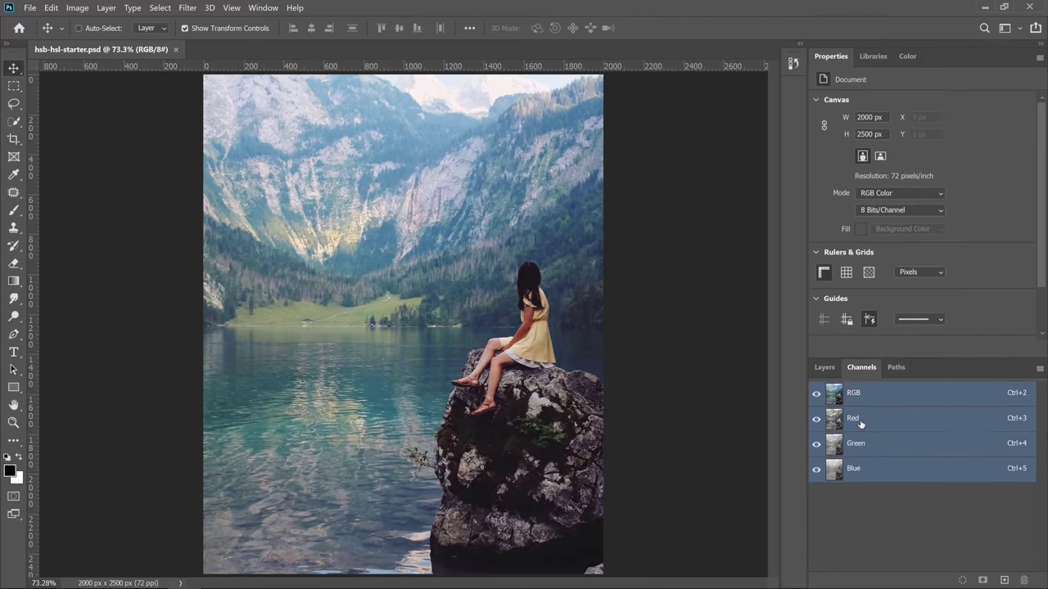
left_click(674, 251)
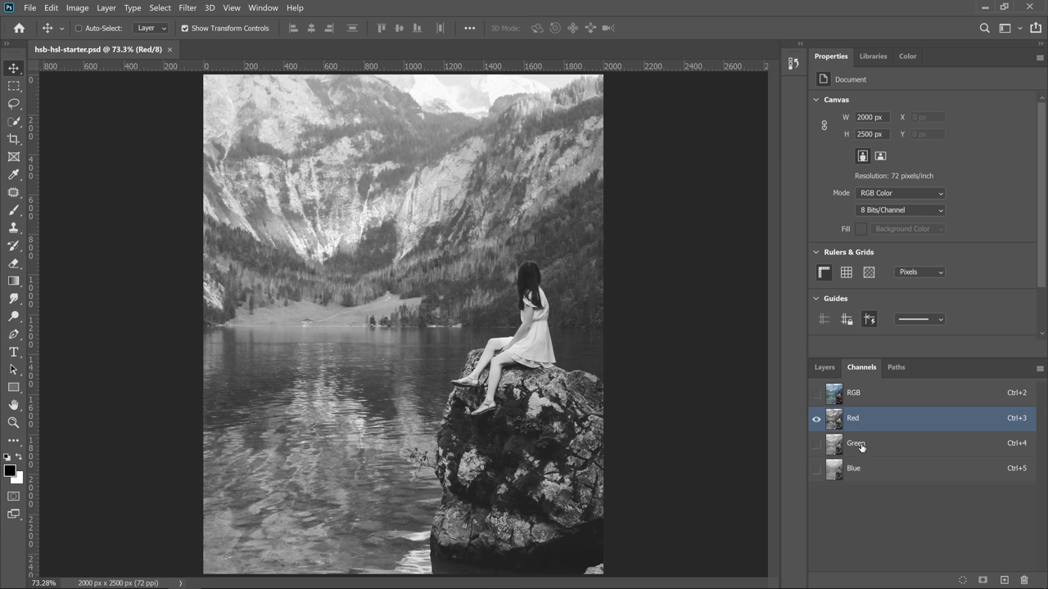
left_click(861, 448)
left_click(870, 473)
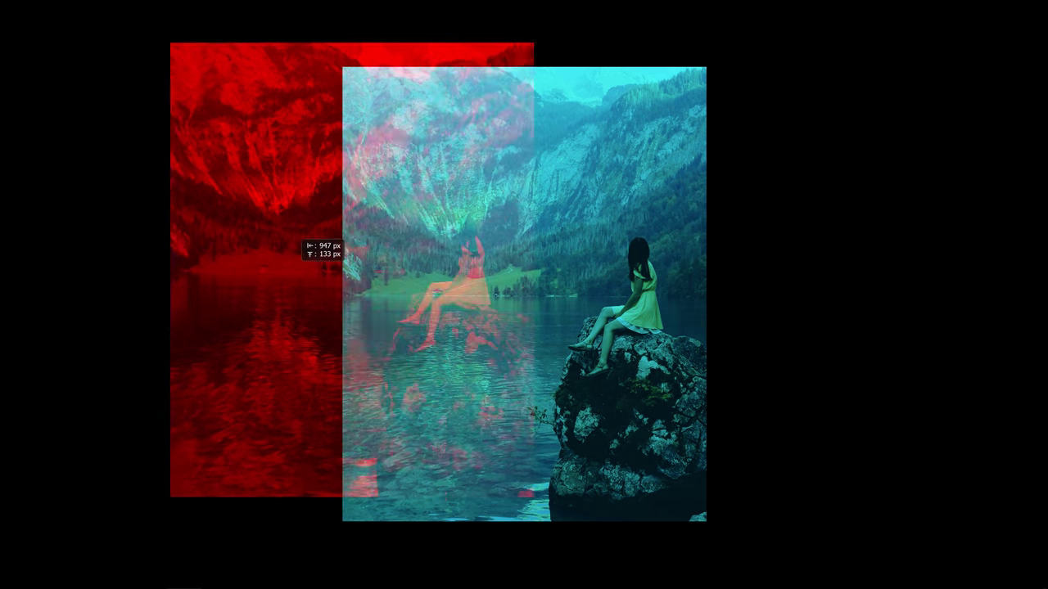
Separate the red channel image from the cyan image, and move it back over the cyan one
left_click_drag(524, 270, 493, 262)
left_click_drag(279, 254, 500, 270)
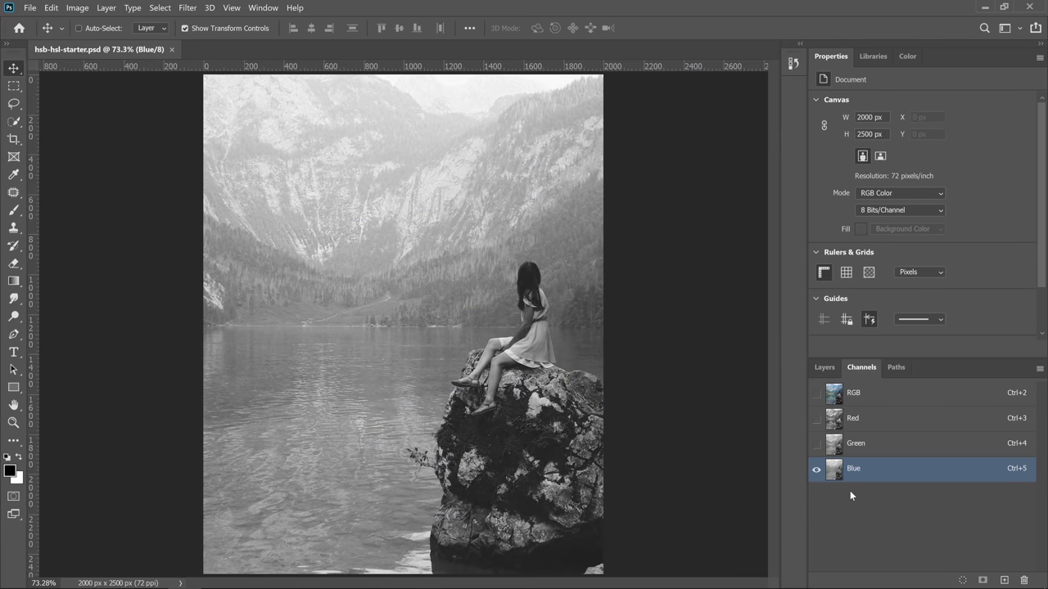
Load the Red channel's bright areas as a selection over the RGB composite, and clear the selection
left_click(855, 396)
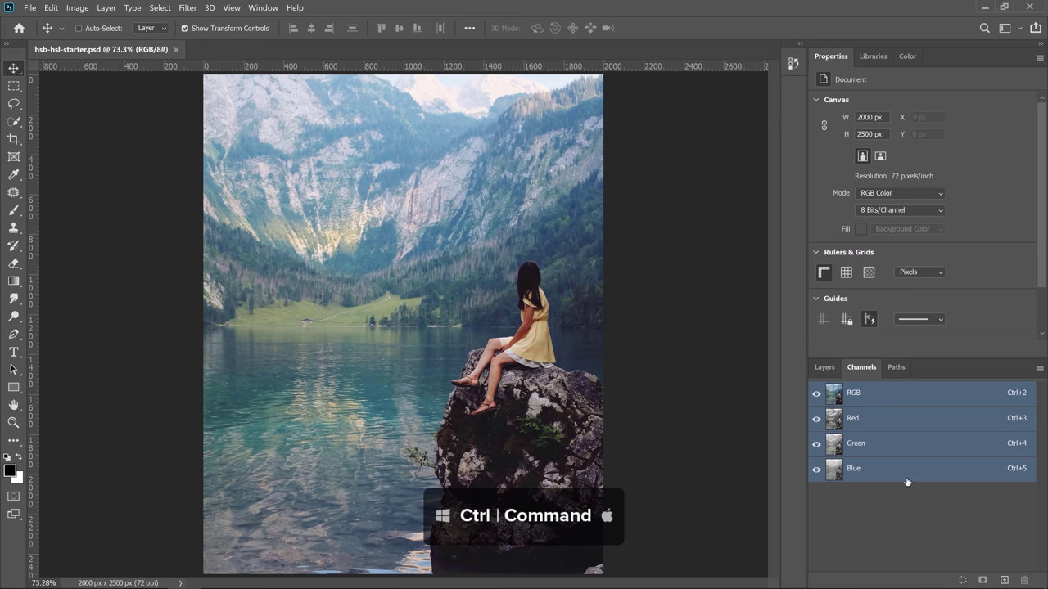
key("ctrl")
left_click(834, 421, "ctrl")
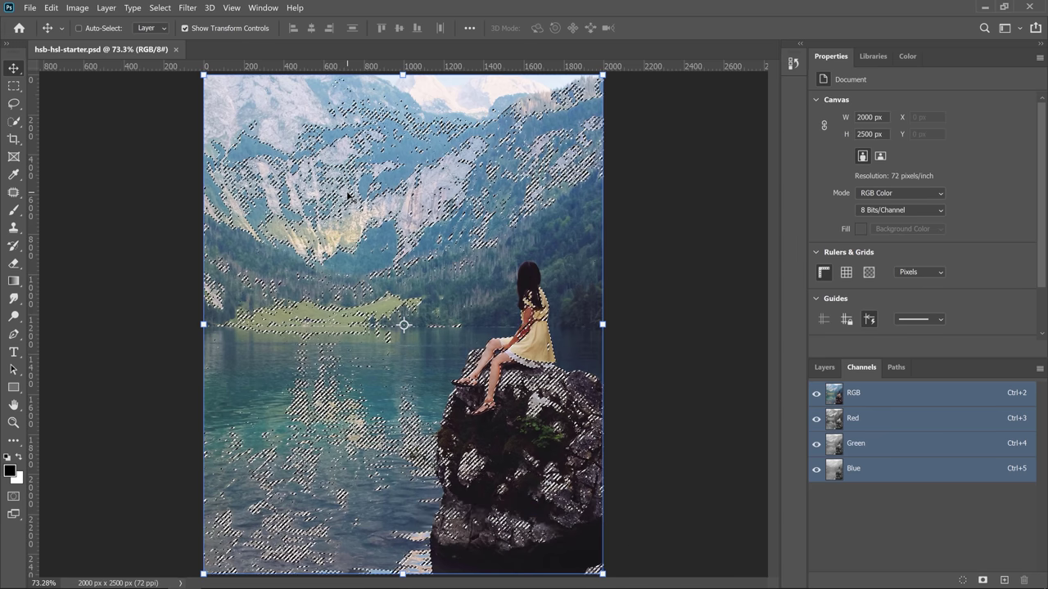
key("ctrl+d")
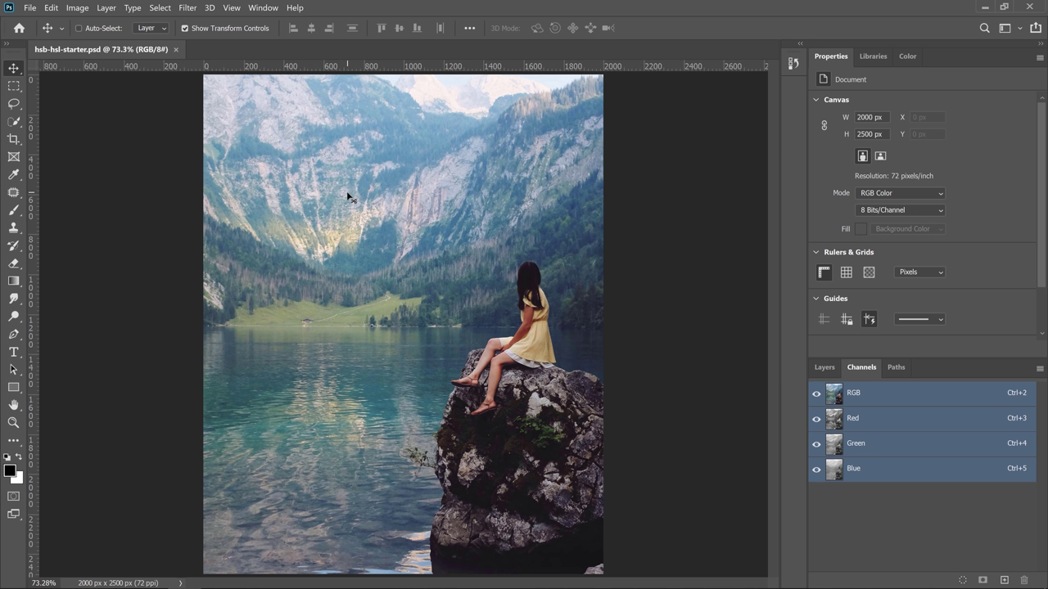
Try out different hue, saturation and brightness values for the foreground colour, from red to black, and discard them
left_click(10, 471)
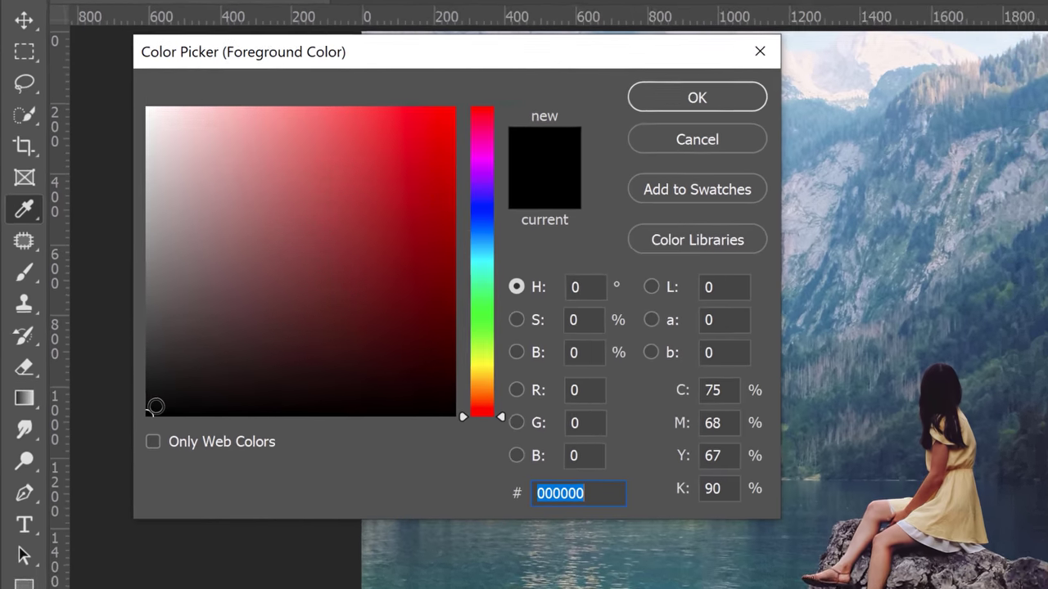
mouse_move(155, 407)
left_mouse_down()
mouse_move(187, 350)
mouse_move(270, 343)
mouse_move(317, 243)
mouse_move(376, 214)
mouse_move(449, 209)
left_mouse_up()
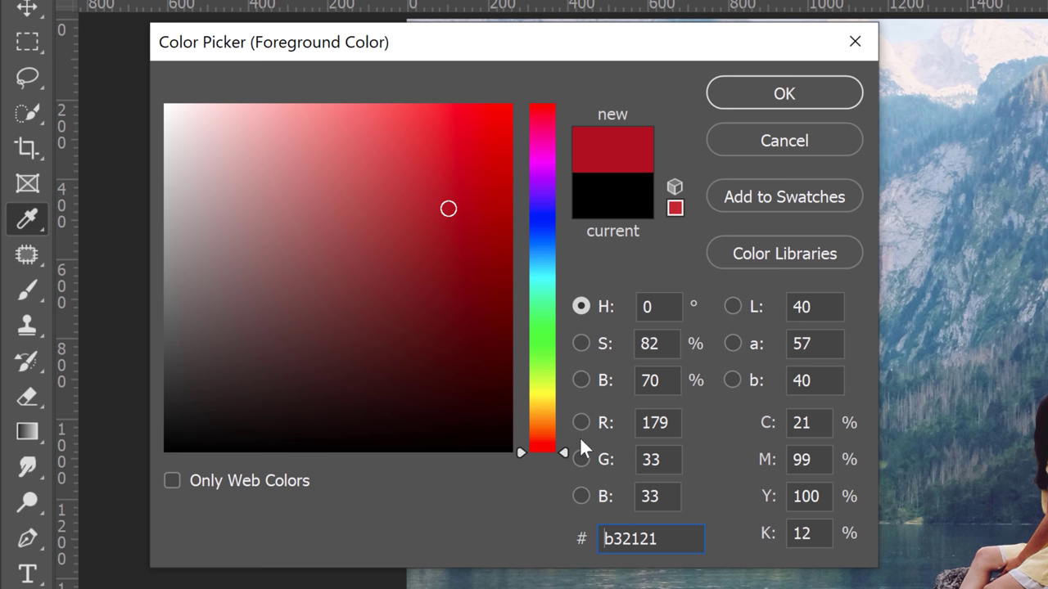
left_click_drag(564, 456, 529, 104)
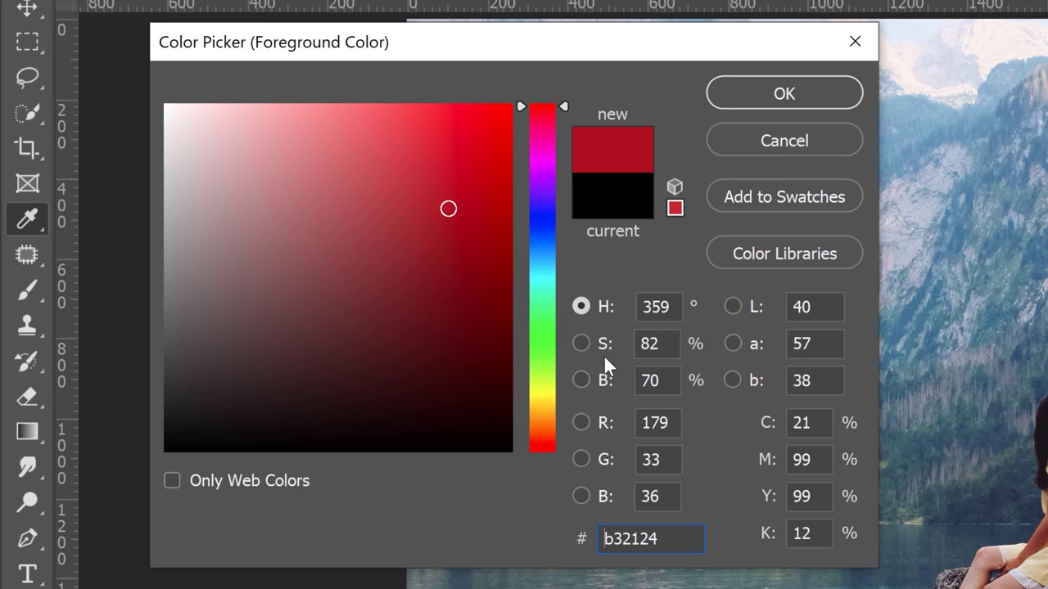
mouse_move(449, 209)
left_mouse_down()
mouse_move(157, 196)
mouse_move(526, 221)
left_mouse_up()
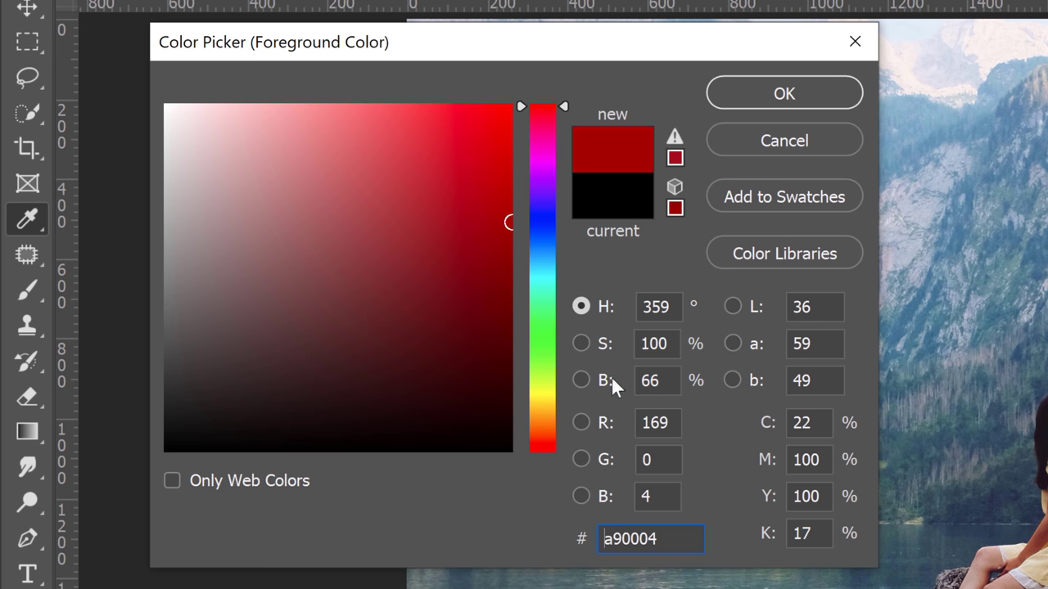
left_click_drag(511, 225, 496, 104)
left_click_drag(496, 173, 506, 463)
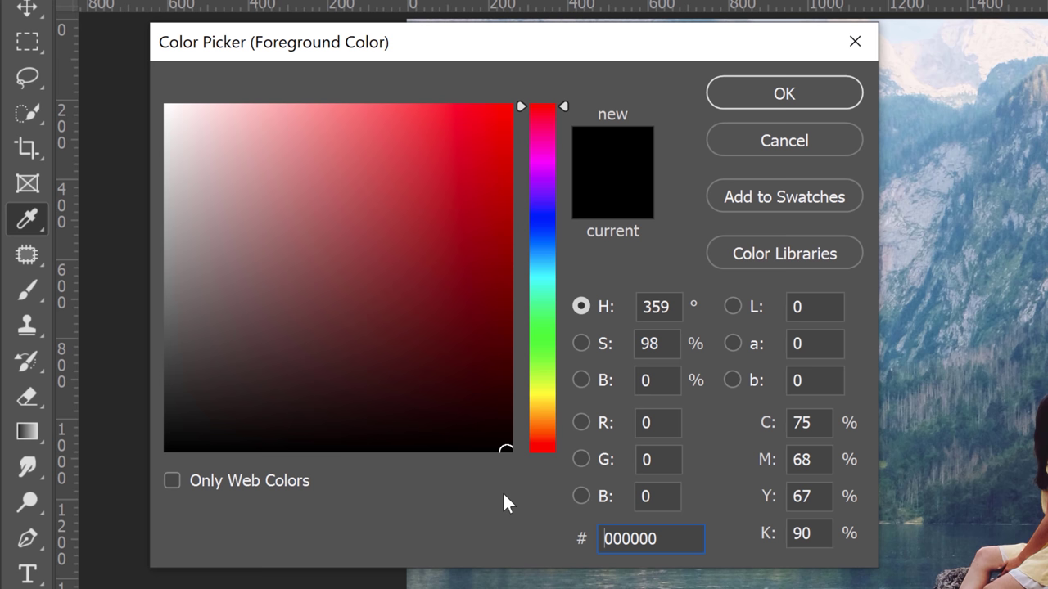
left_click(774, 139)
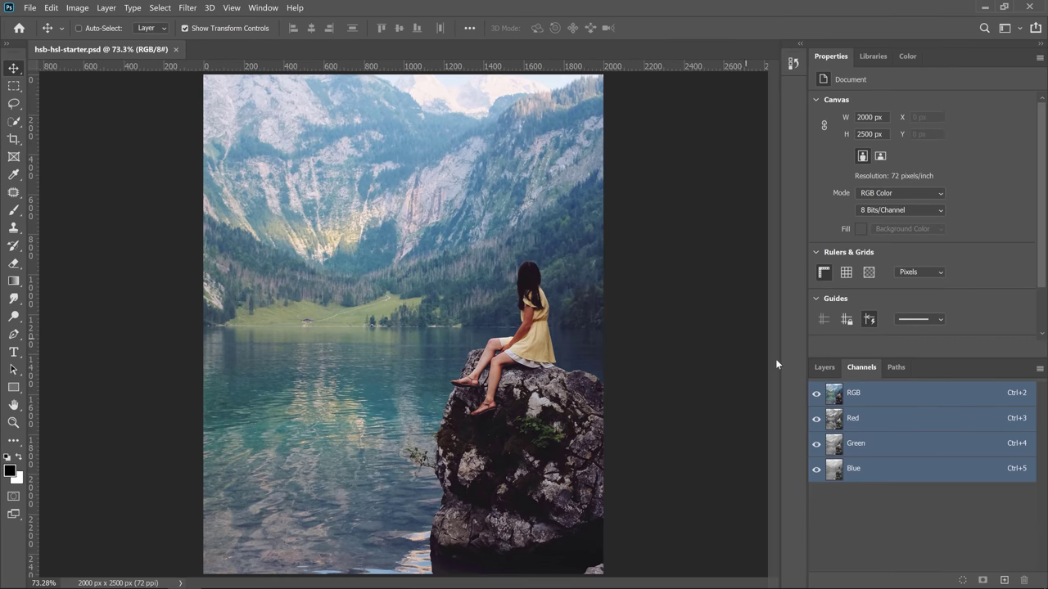
Duplicate the Background layer and bring up the Other group of filters for the copy
left_click(824, 368)
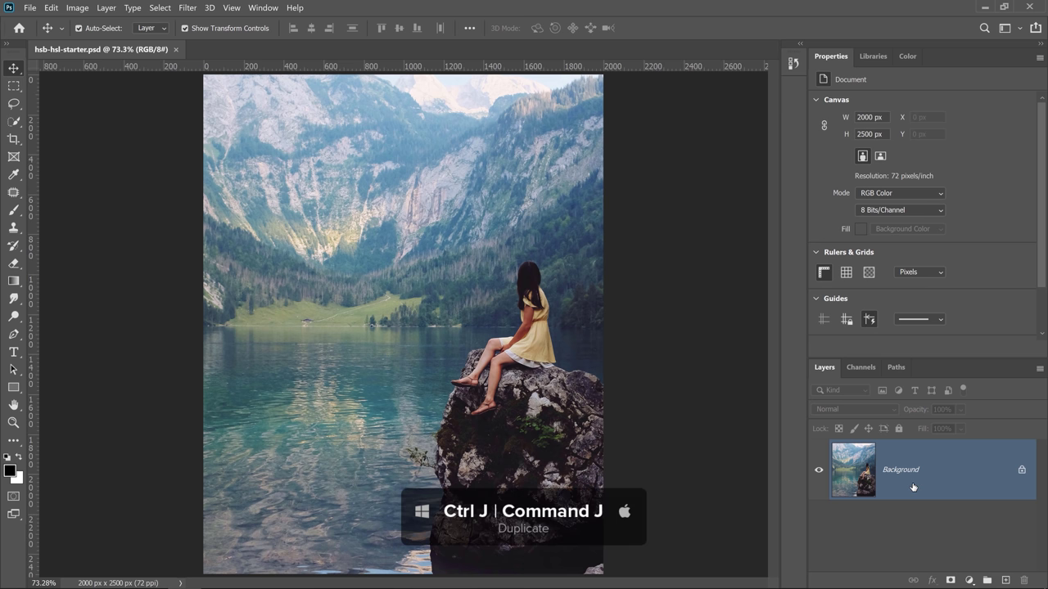
key("ctrl+j")
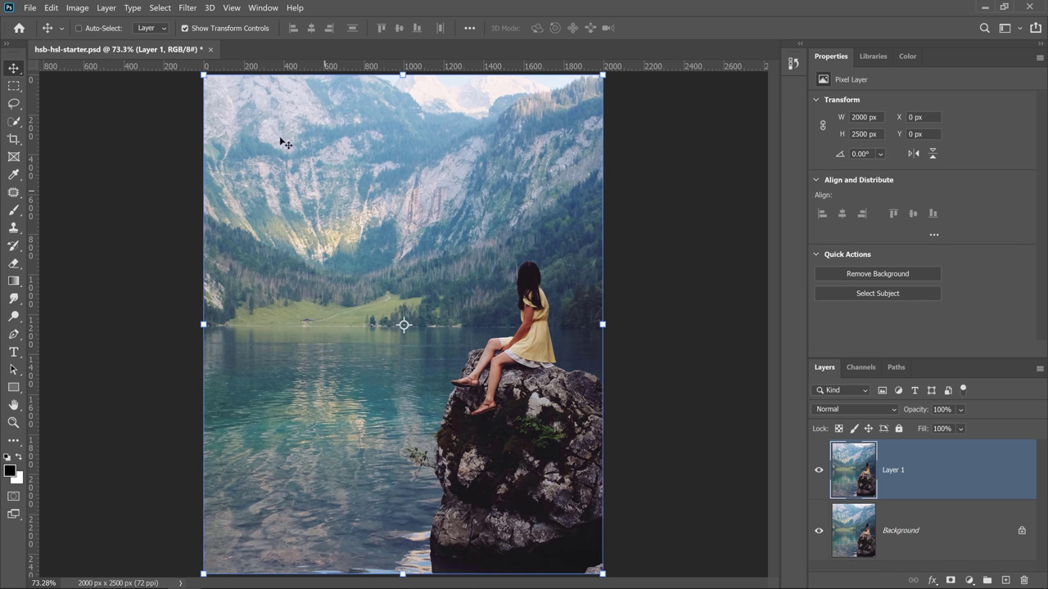
left_click(188, 8)
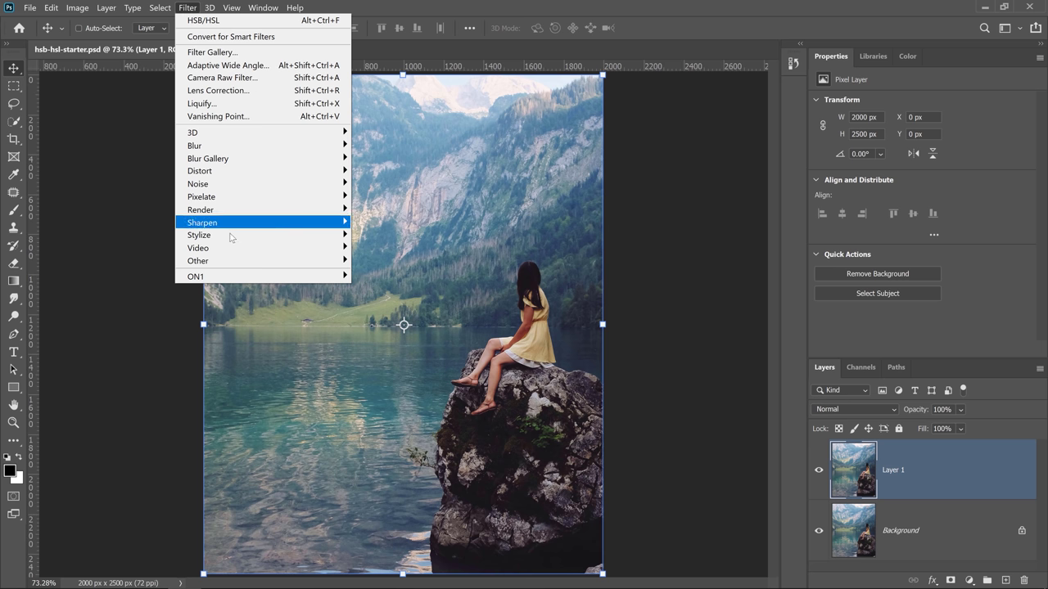
mouse_move(230, 263)
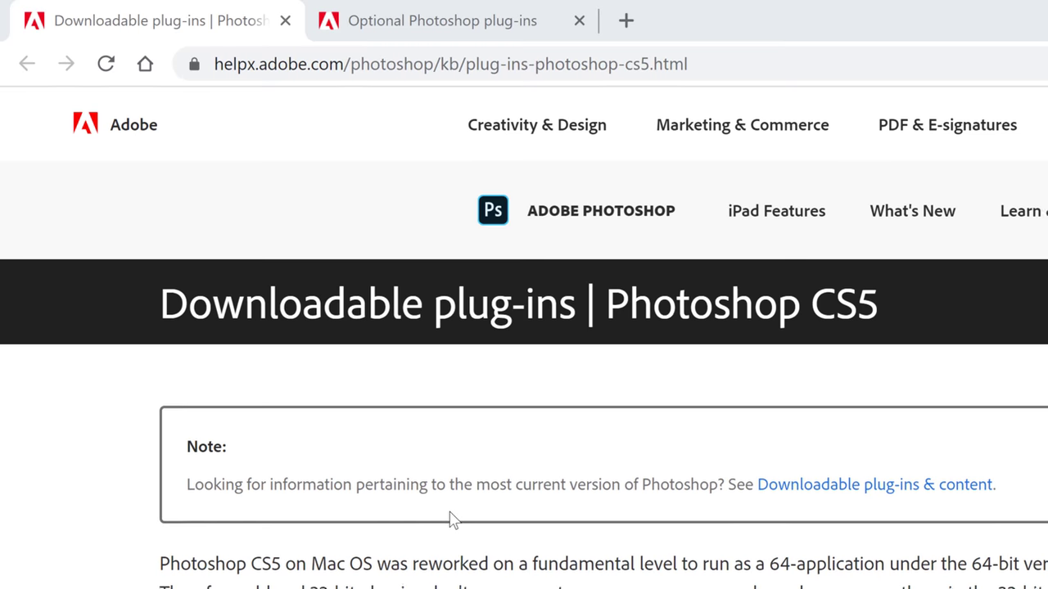
In the browser, look through Adobe's Photoshop CS5 downloadable plug-ins page for HSBHSL and the Mac and Windows download links
scroll(454, 521, "down", 10)
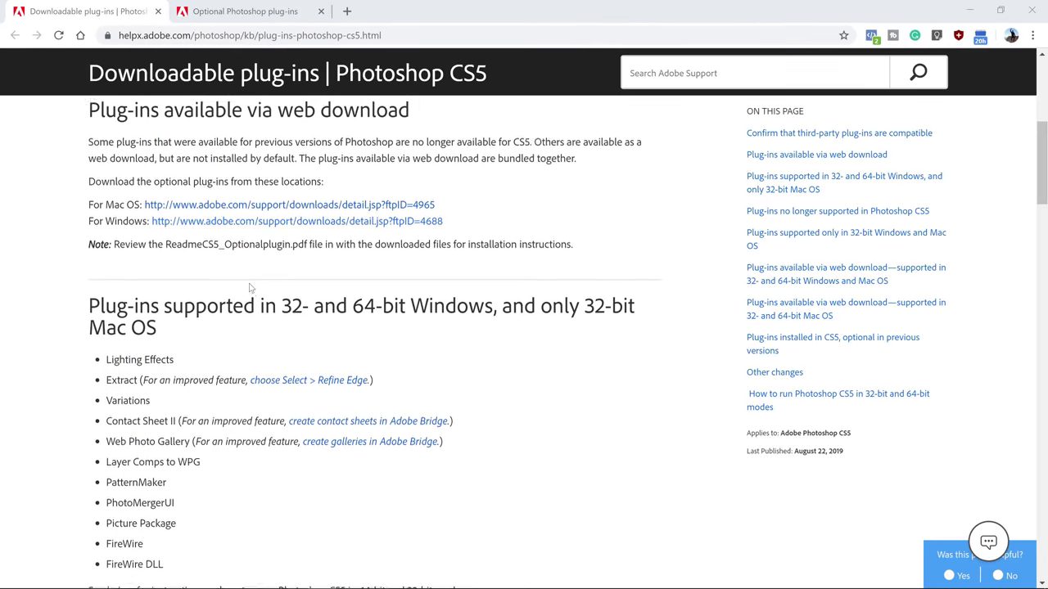
scroll(250, 288, "down", 7)
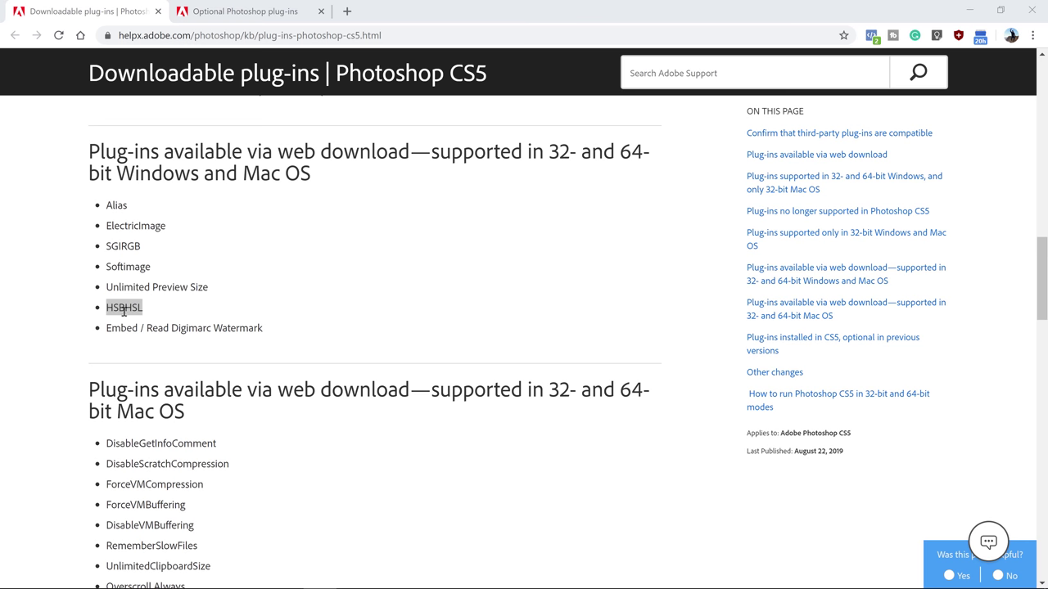
scroll(297, 321, "up", 10)
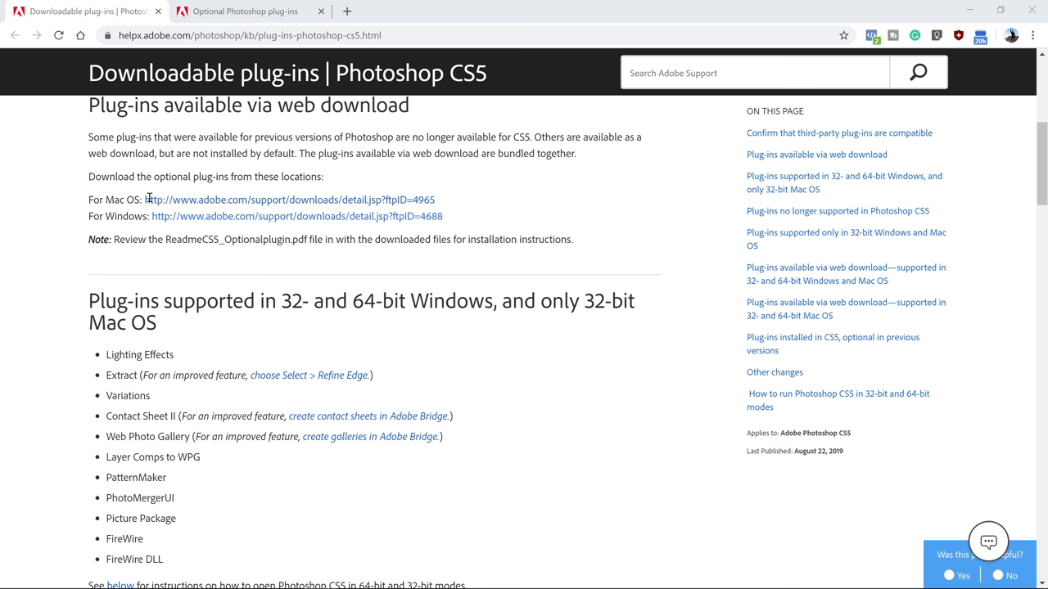
scroll(202, 294, "up", 2)
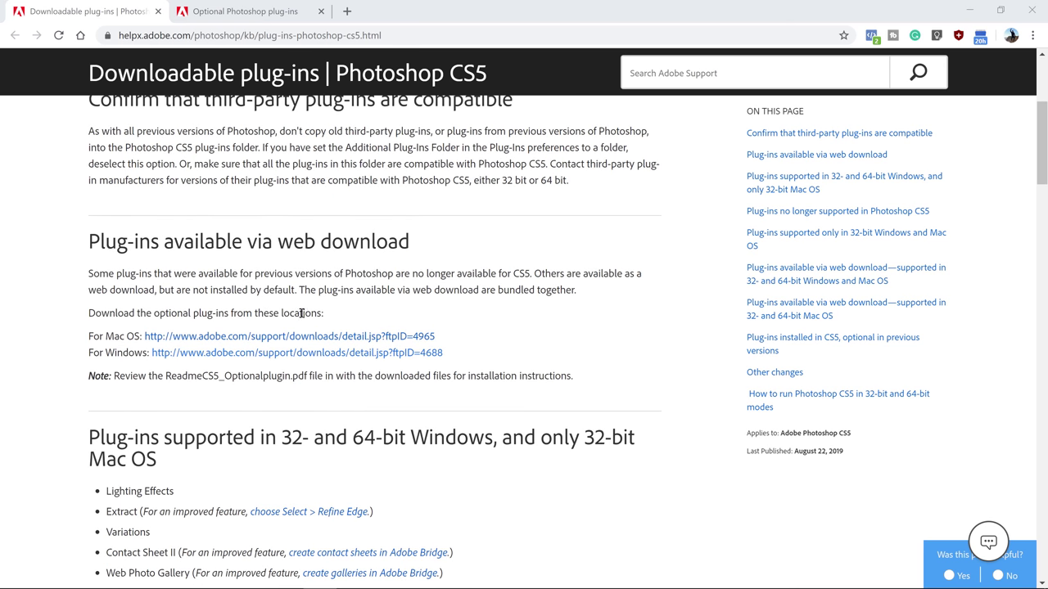
scroll(299, 314, "up", 4)
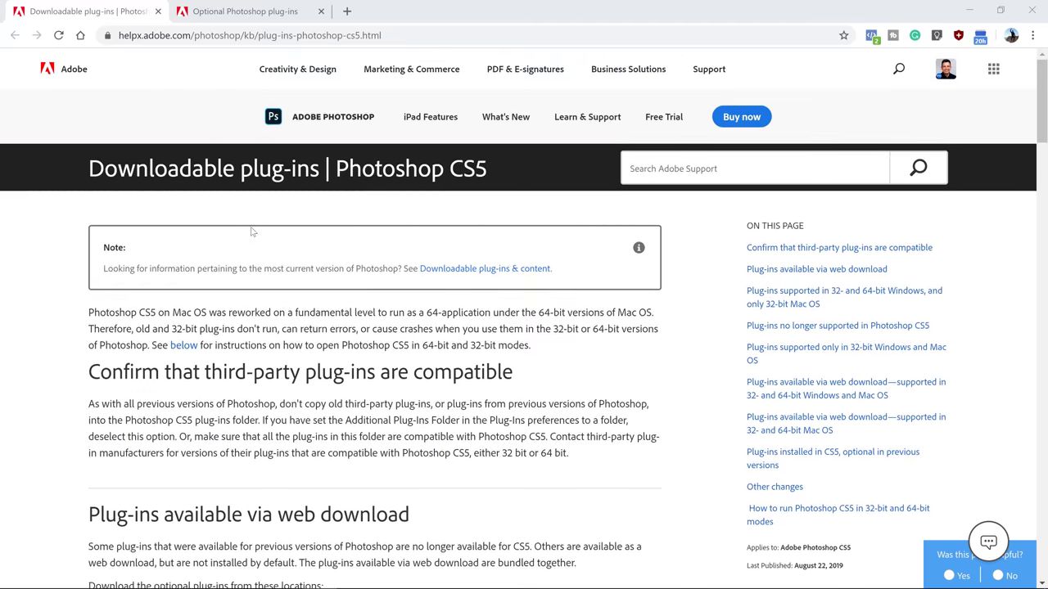
Review Adobe's Optional Plug-ins page for compatibility, the HSBHSL Optional Multiplugin downloads and the HSBHSL description
left_click(229, 13)
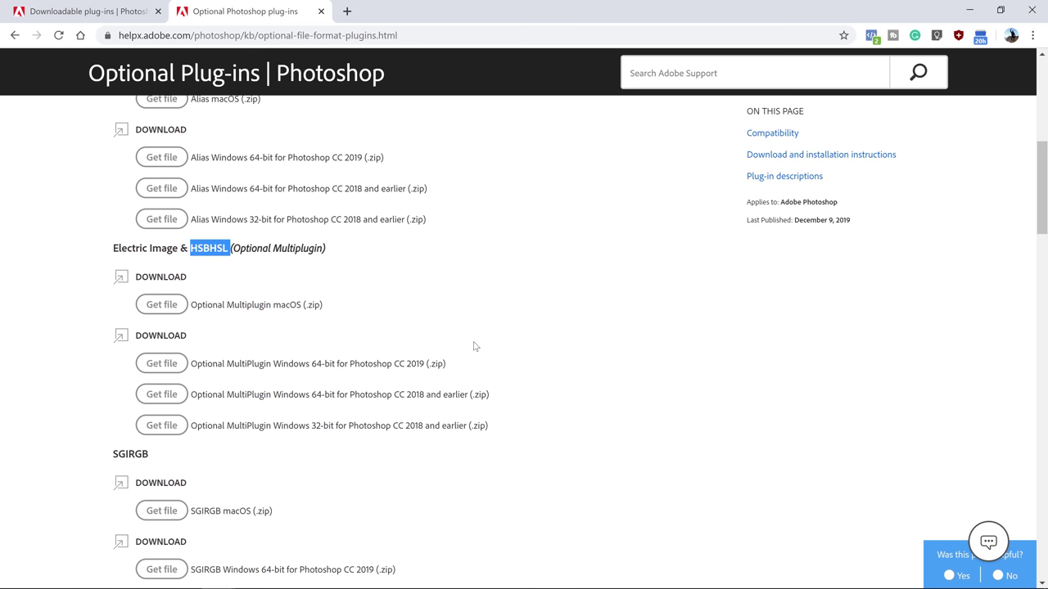
scroll(474, 347, "up", 6)
scroll(475, 344, "down", 4)
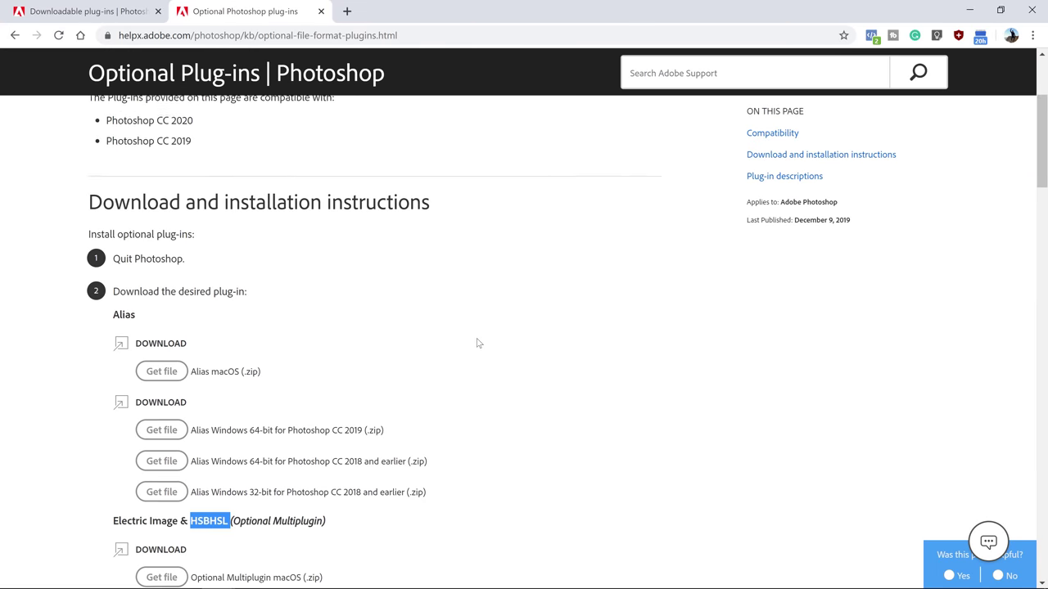
scroll(477, 343, "down", 2)
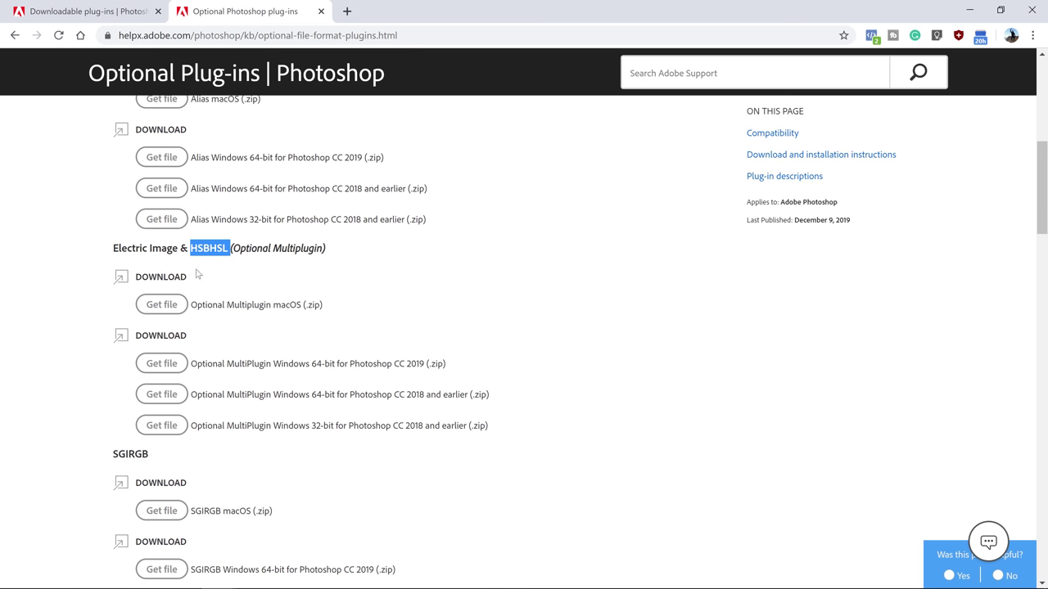
scroll(209, 344, "down", 2)
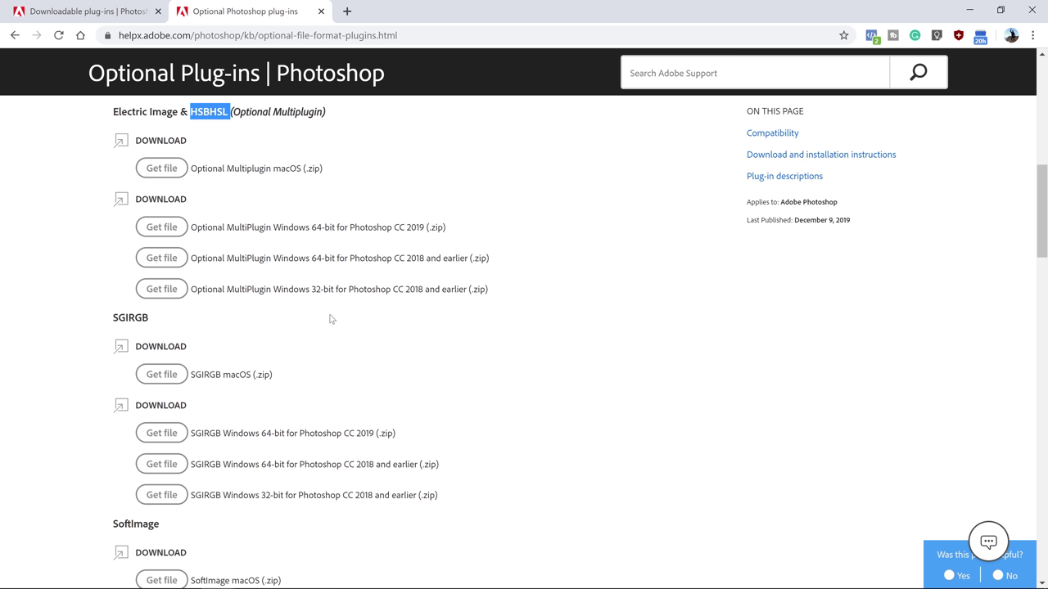
scroll(329, 327, "down", 6)
scroll(329, 328, "down", 7)
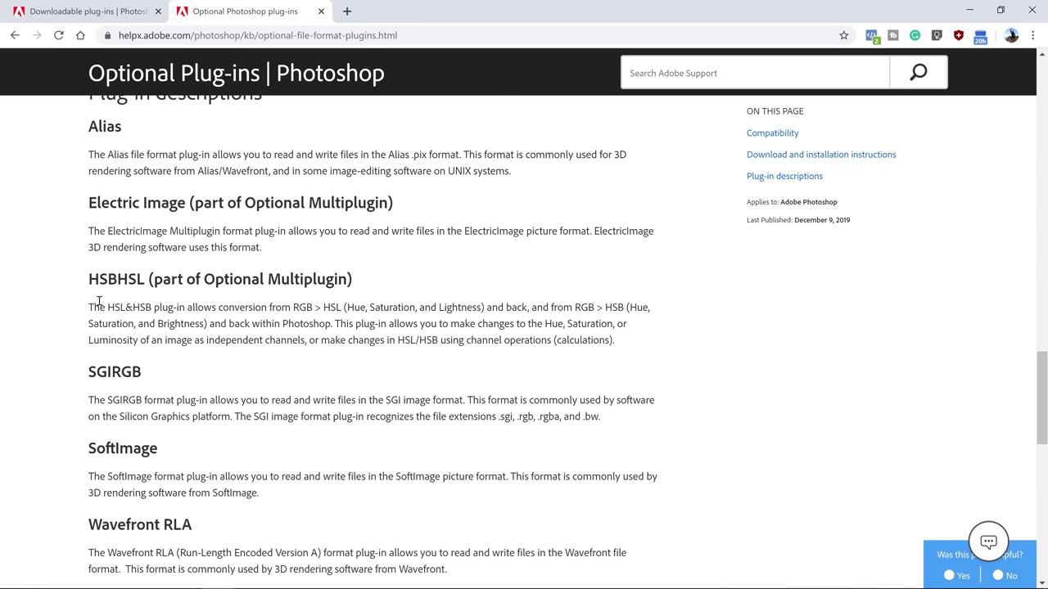
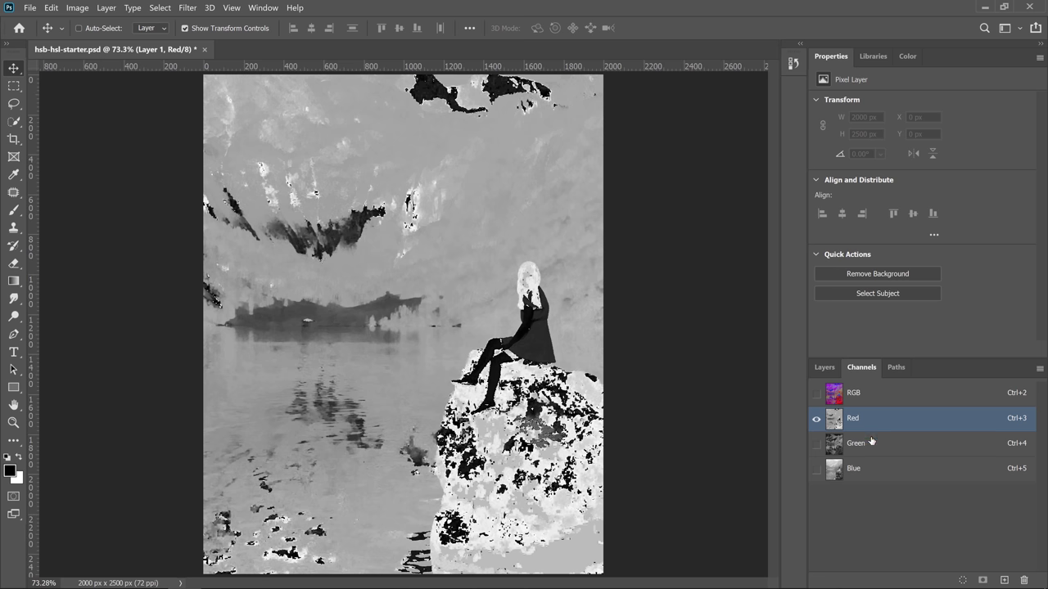
Back in Photoshop, examine the converted layer's Green and Blue channels, its RGB composite and its Red channel in turn
left_click(871, 443)
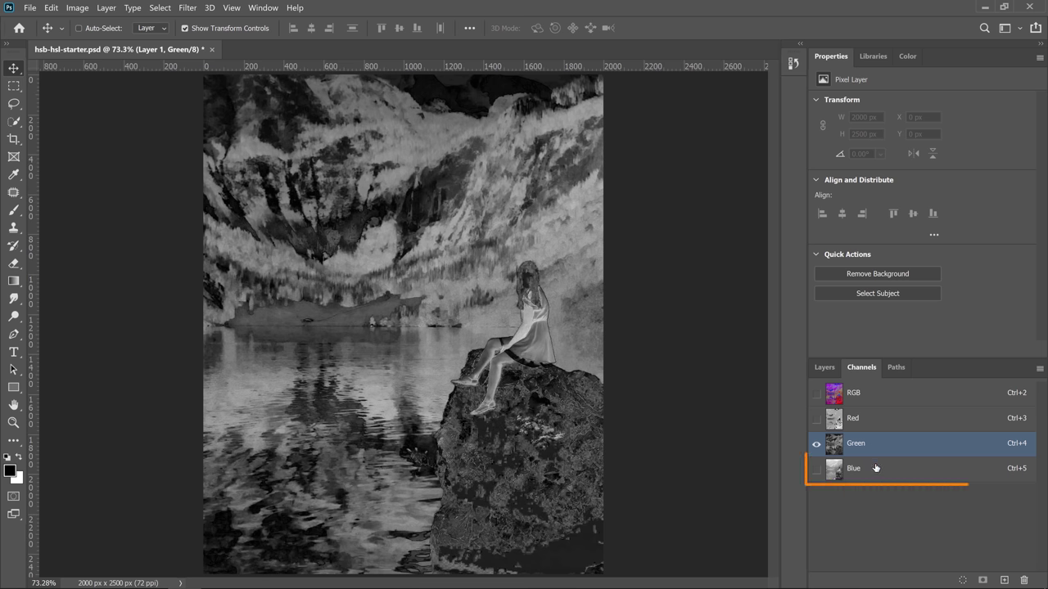
left_click(876, 468)
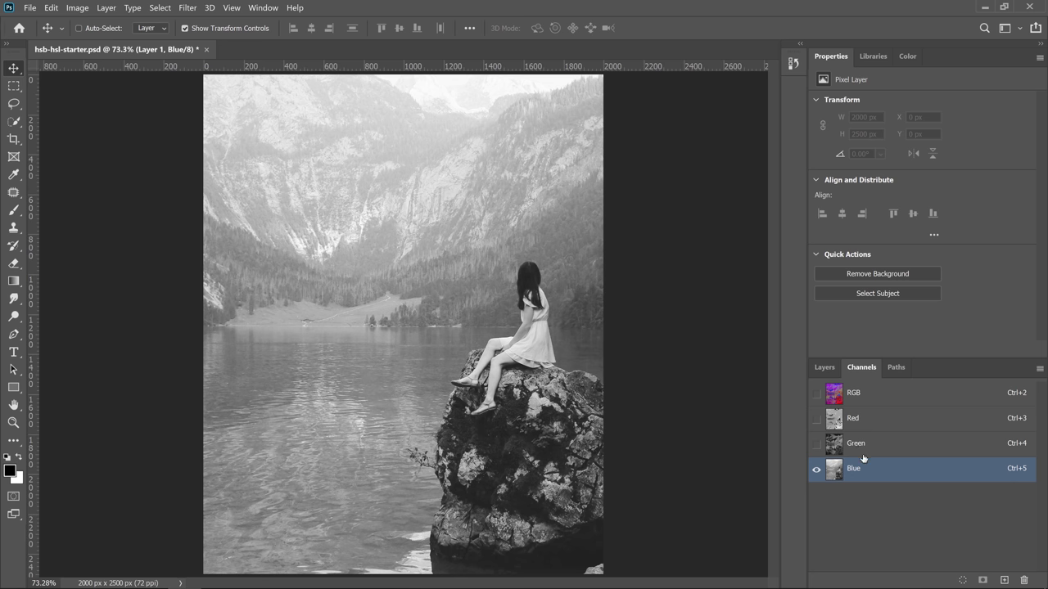
left_click(829, 399)
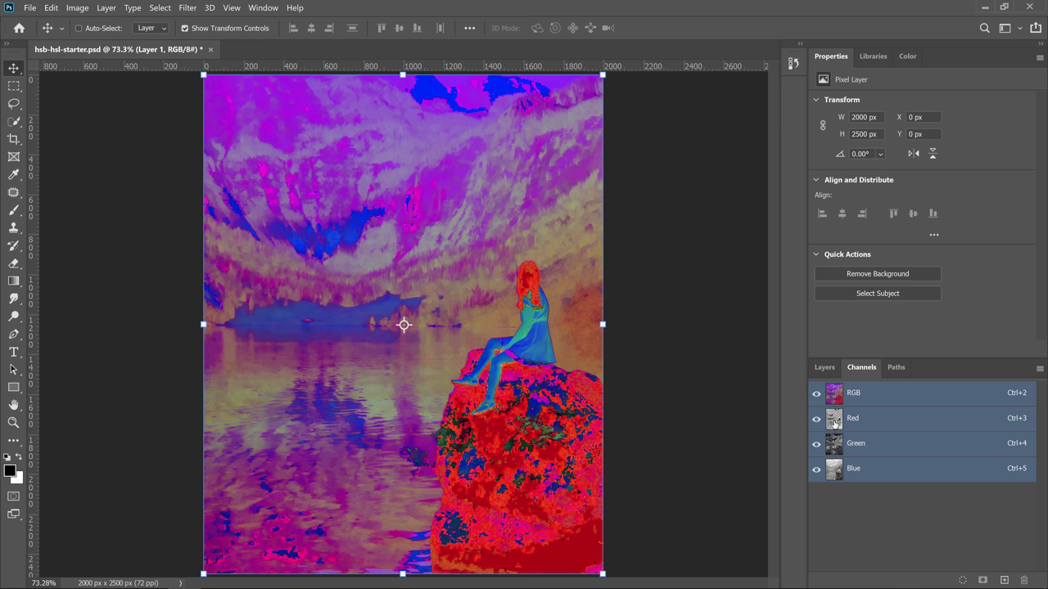
left_click(833, 422)
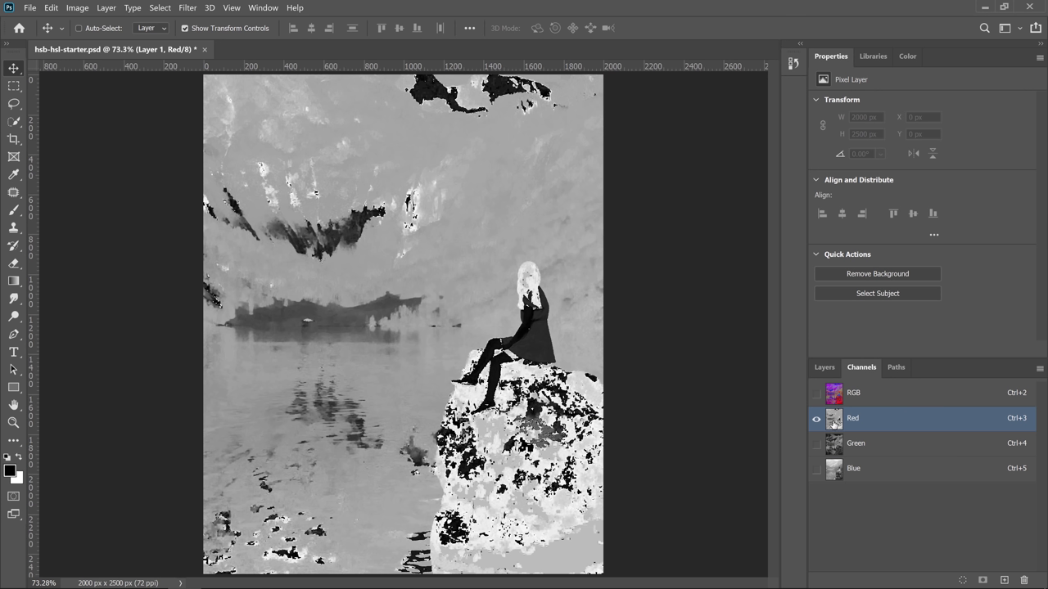
Examine the converted layer's Green and Blue channels, and restore the RGB composite view
left_click(836, 450)
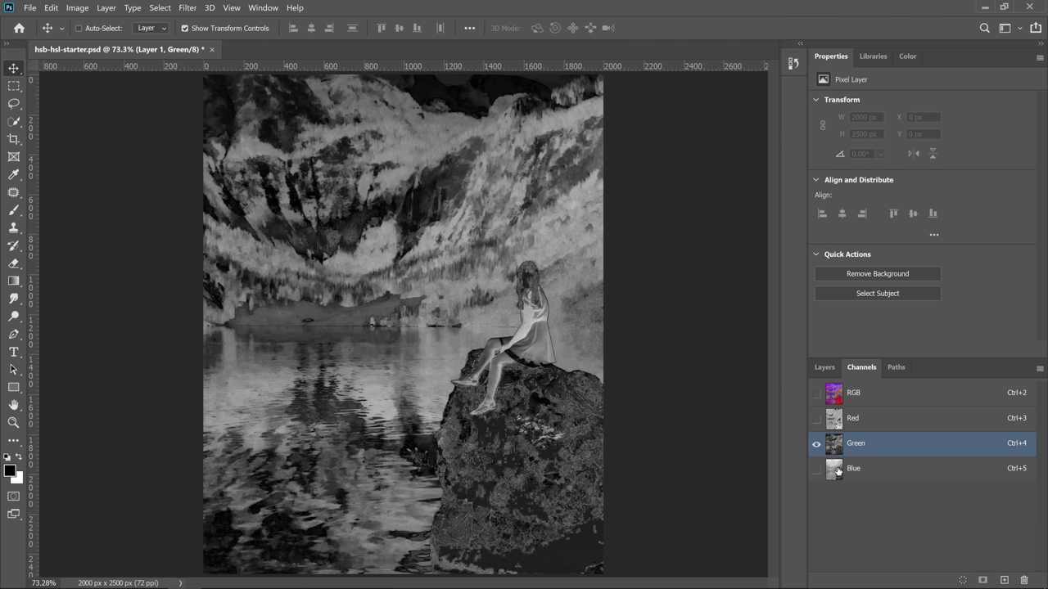
left_click(837, 470)
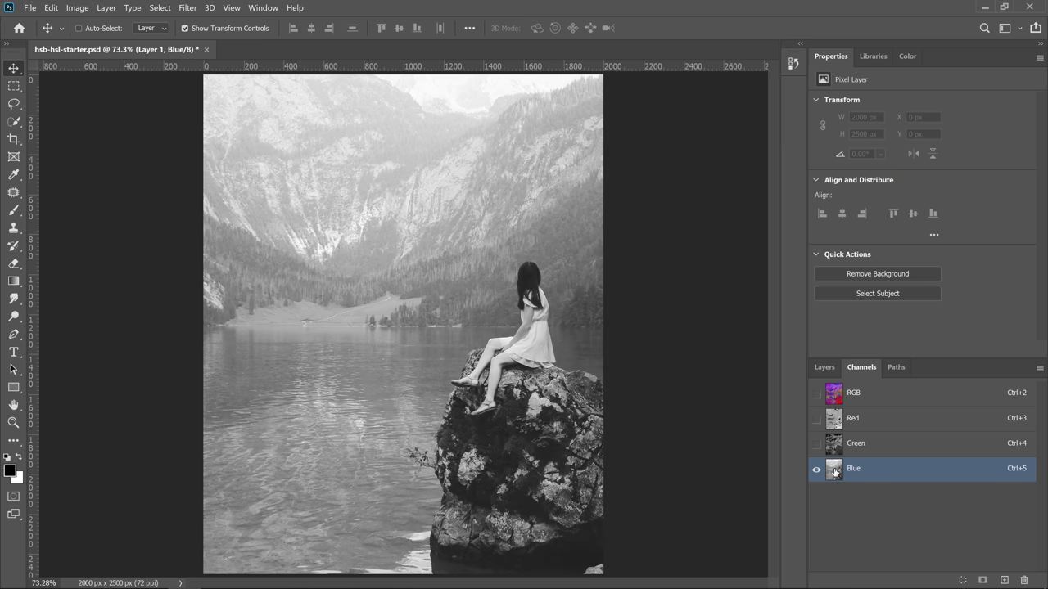
left_click(834, 395)
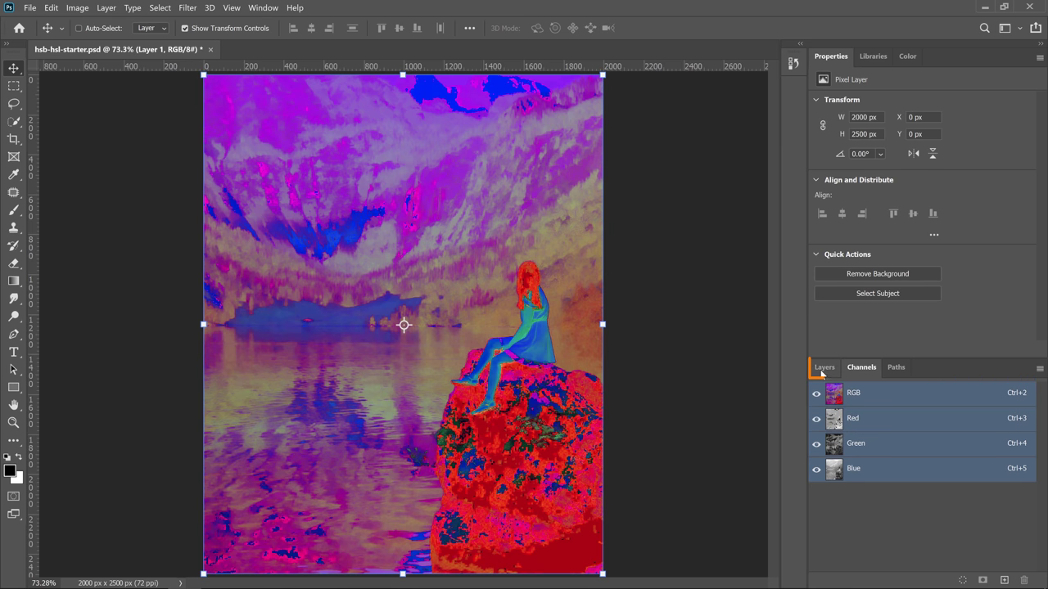
Rename the converted layer, Layer 1, as HSB and hide it
left_click(823, 368)
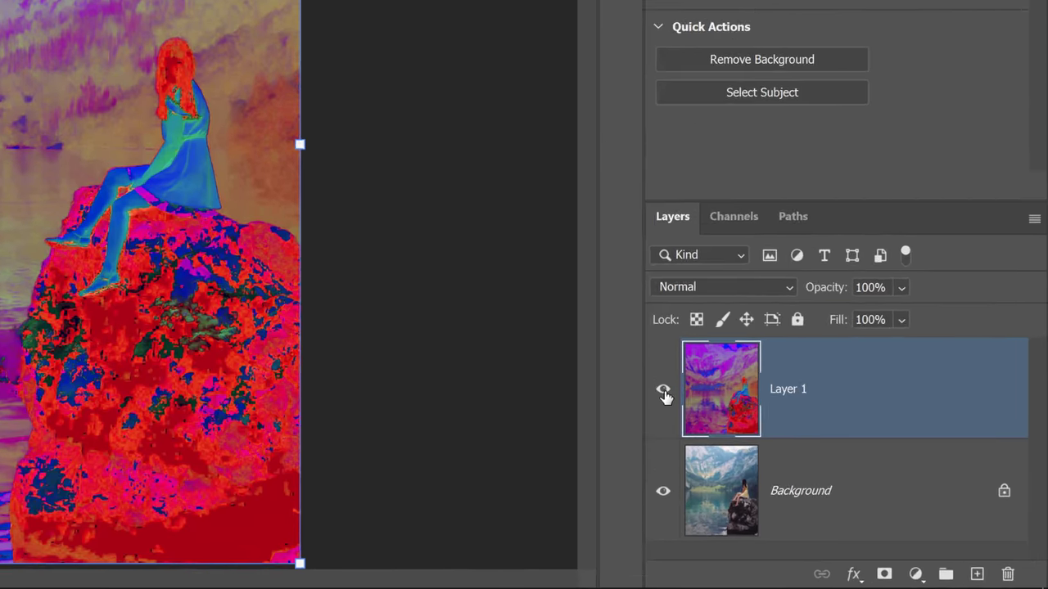
double_click(801, 392)
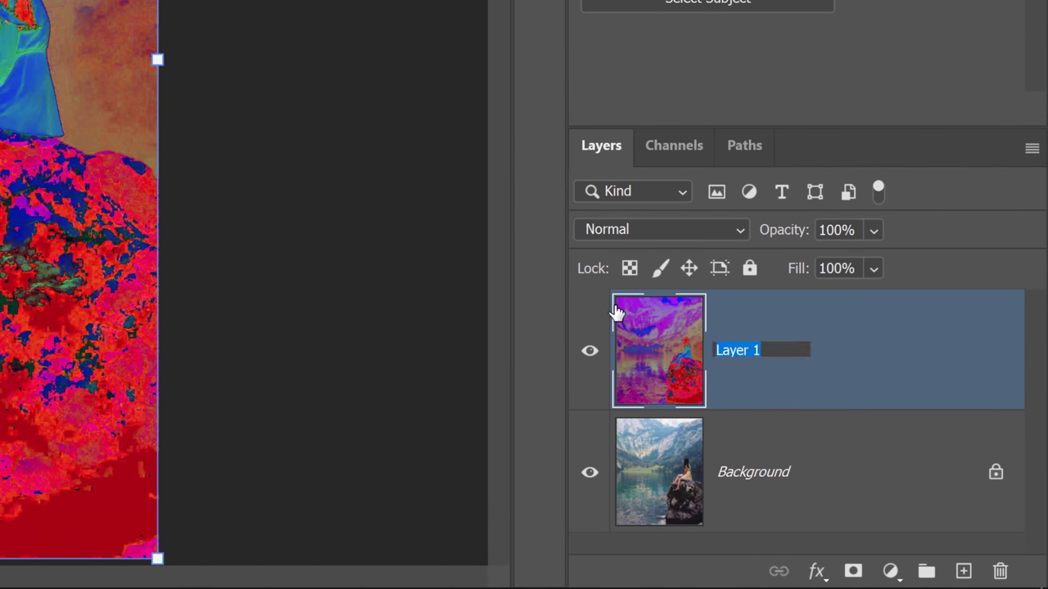
type("HSB")
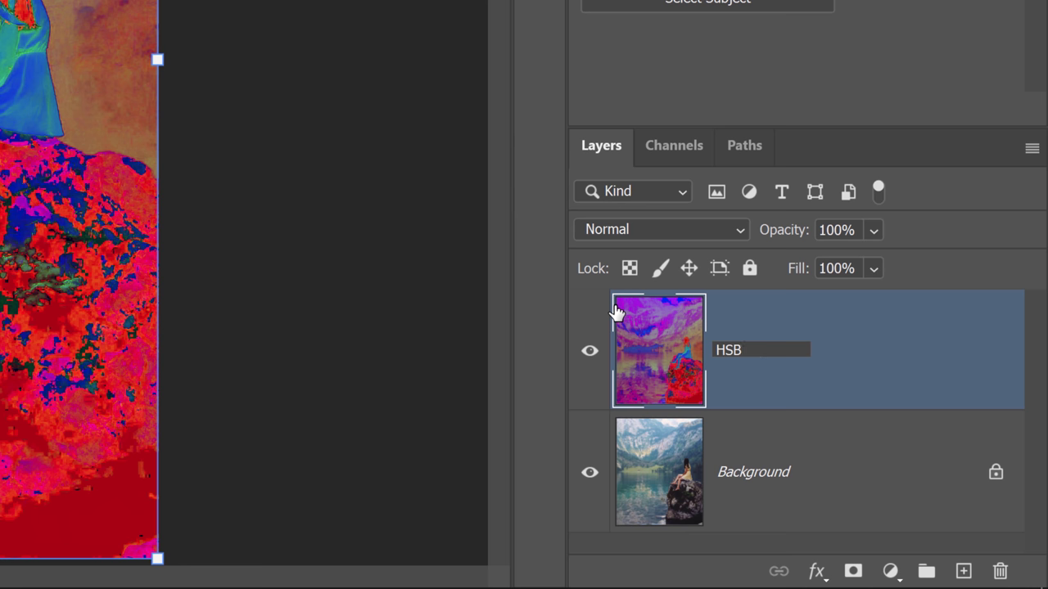
key("Return")
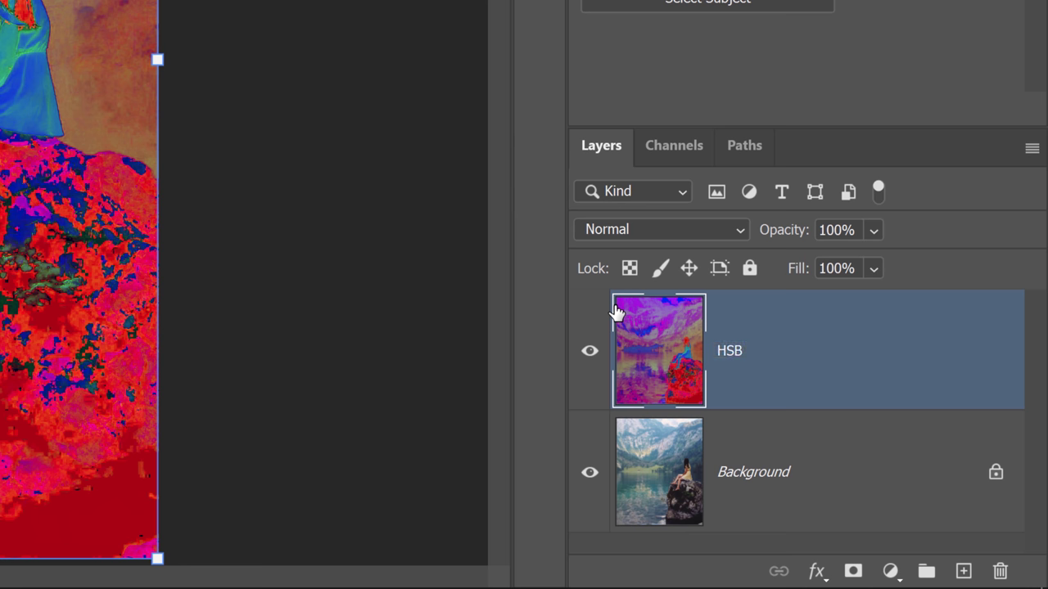
left_click(590, 350)
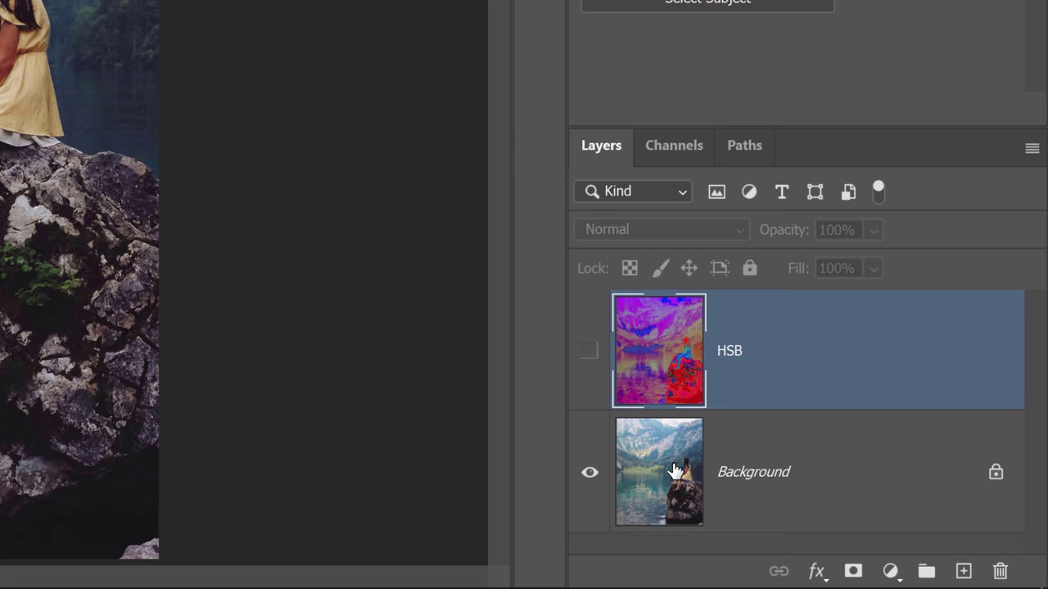
Duplicate the Background layer and rename the copy as HSL
left_click(677, 475)
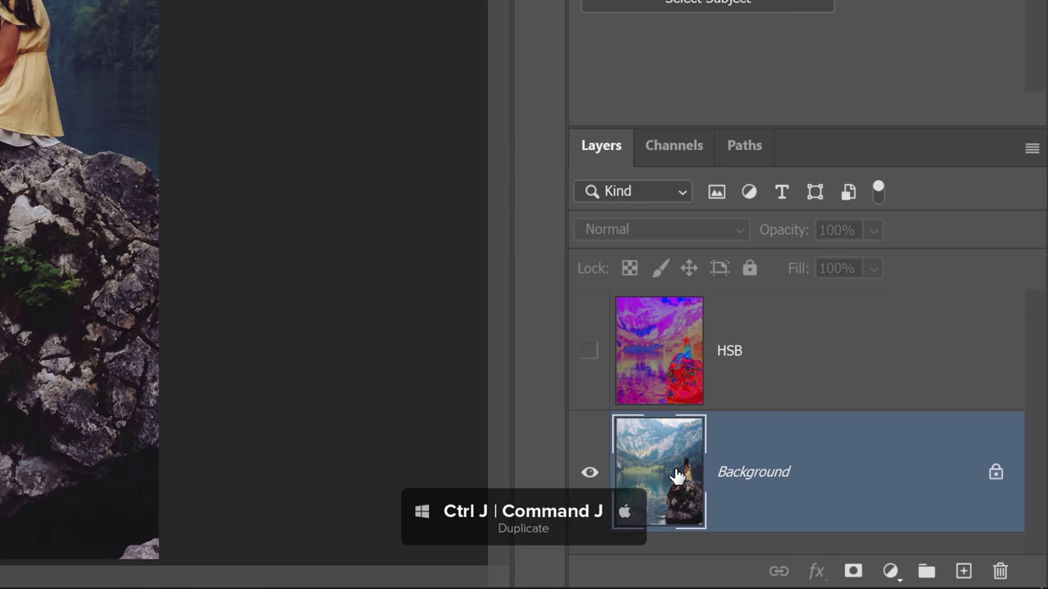
key("ctrl+j")
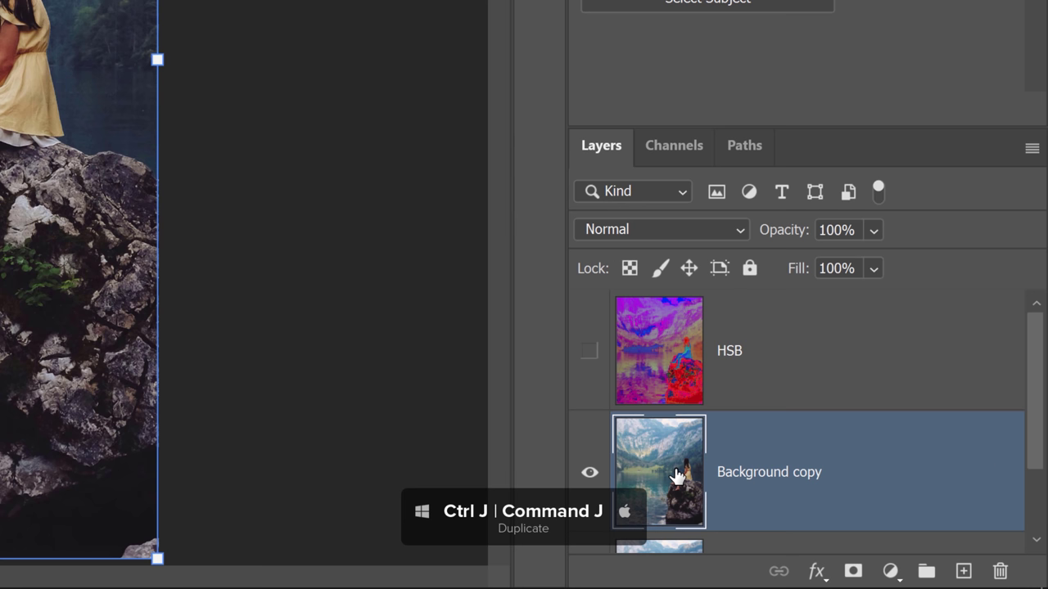
double_click(758, 471)
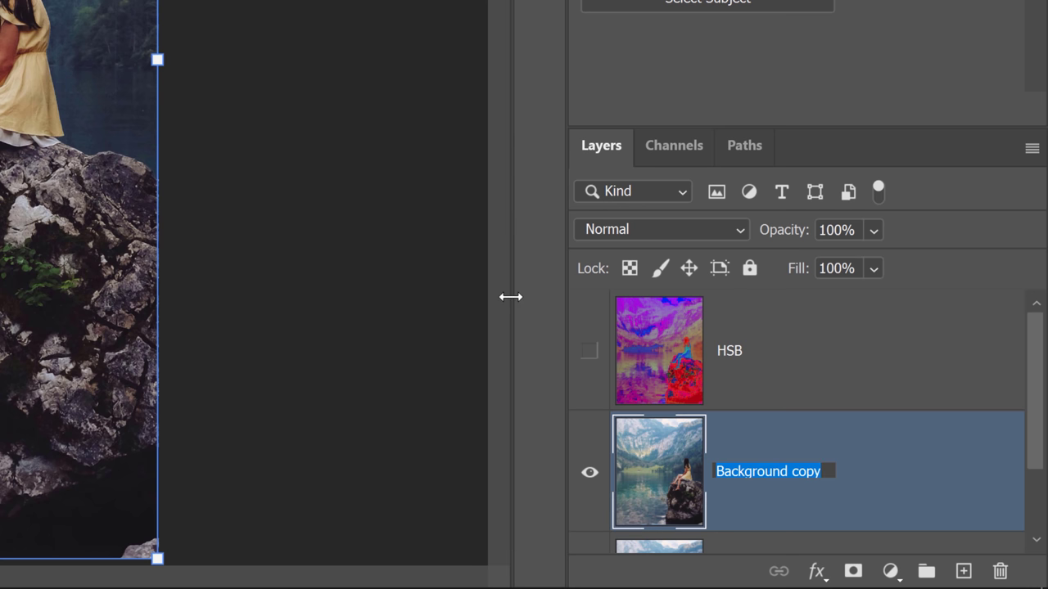
type("HSL")
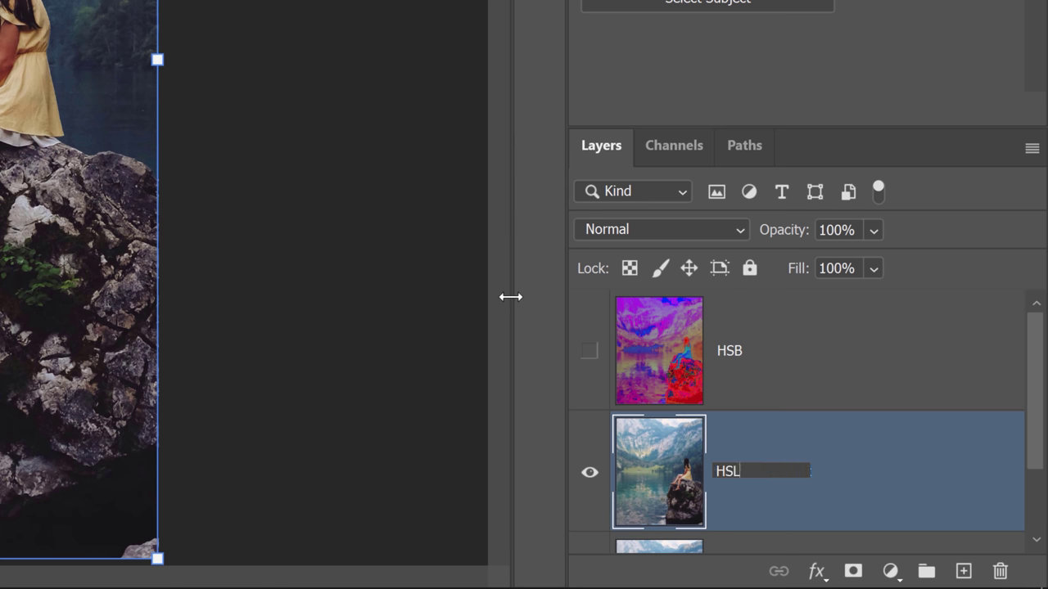
left_click(591, 454)
left_click(586, 479)
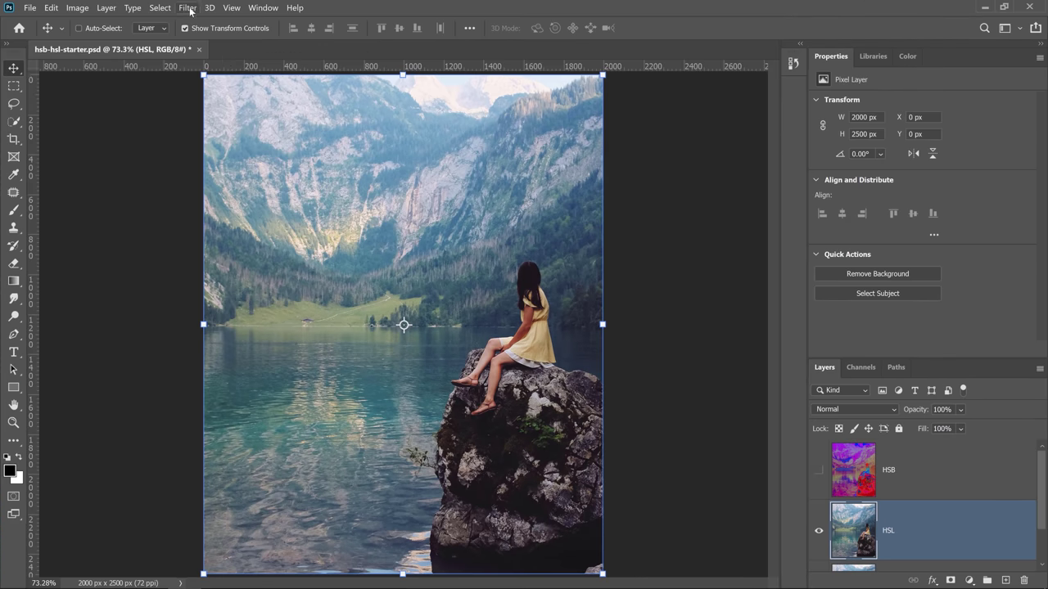
Apply the HSB/HSL filter to the HSL layer with RGB input mode and HSL row order
left_click(188, 7)
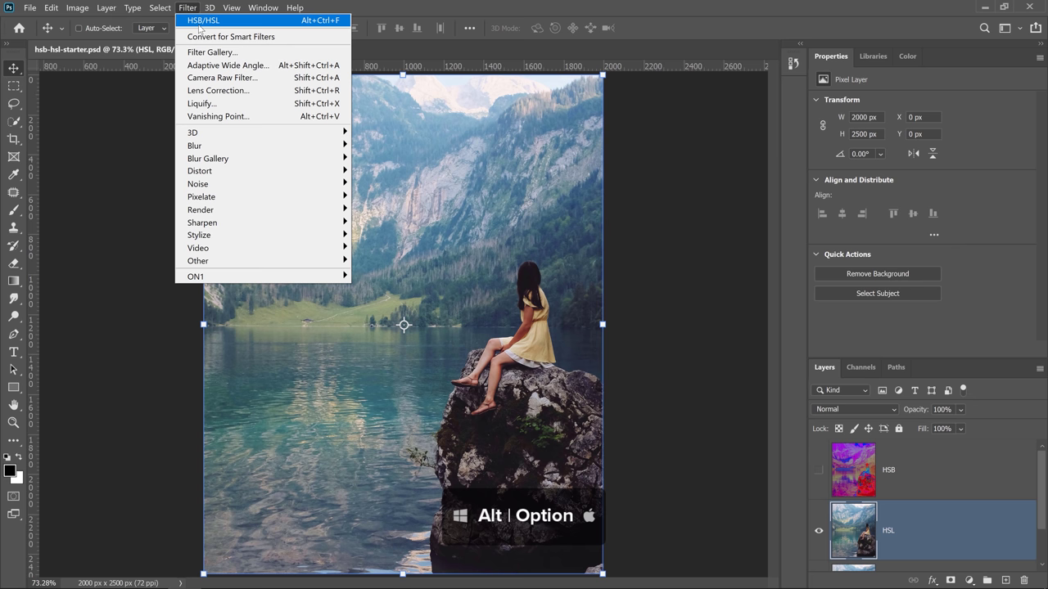
left_click(199, 23, "alt")
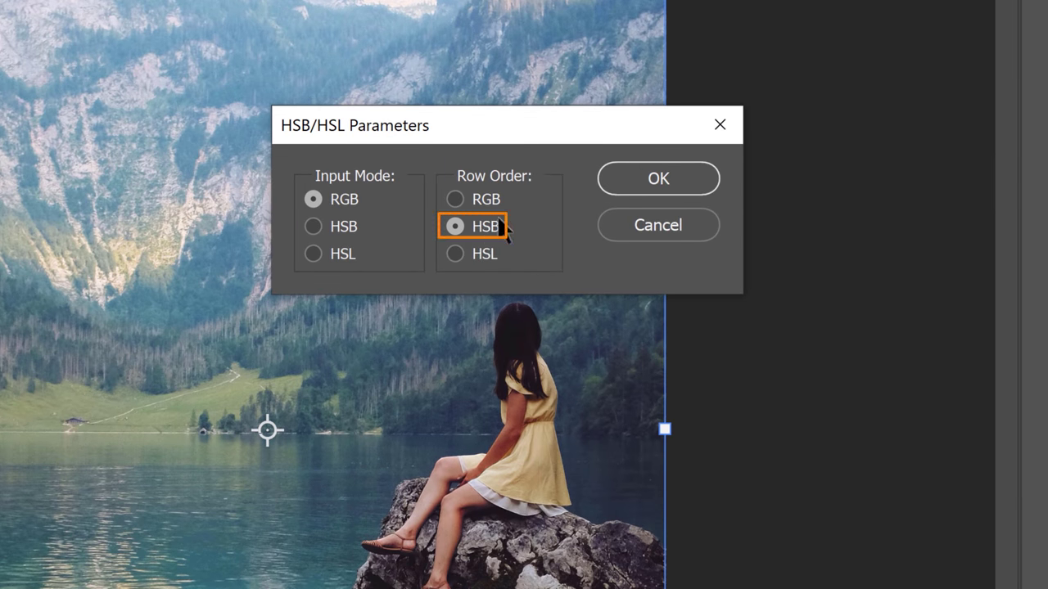
left_click(483, 255)
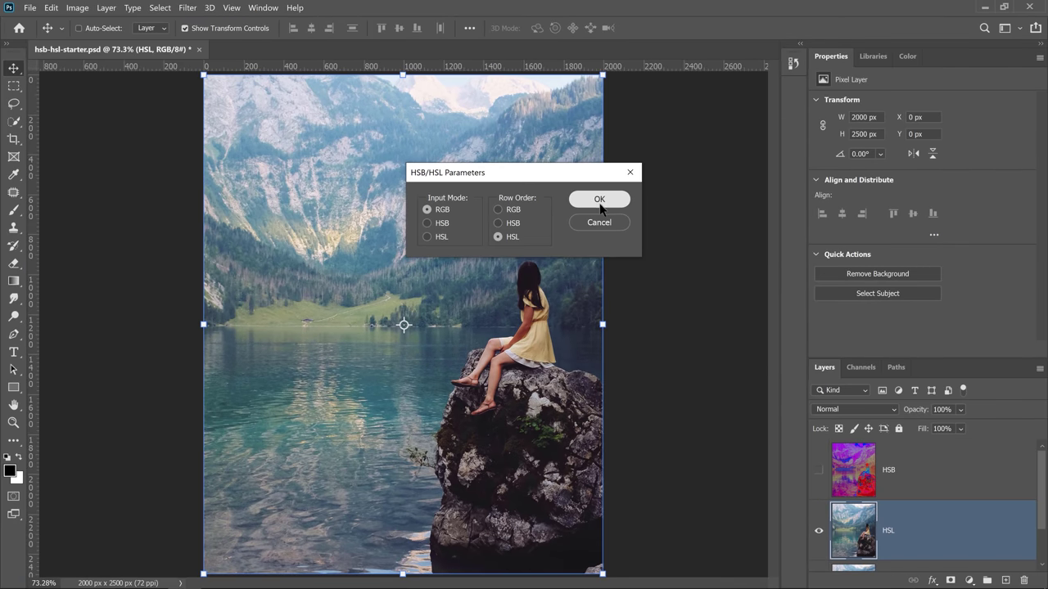
left_click(600, 209)
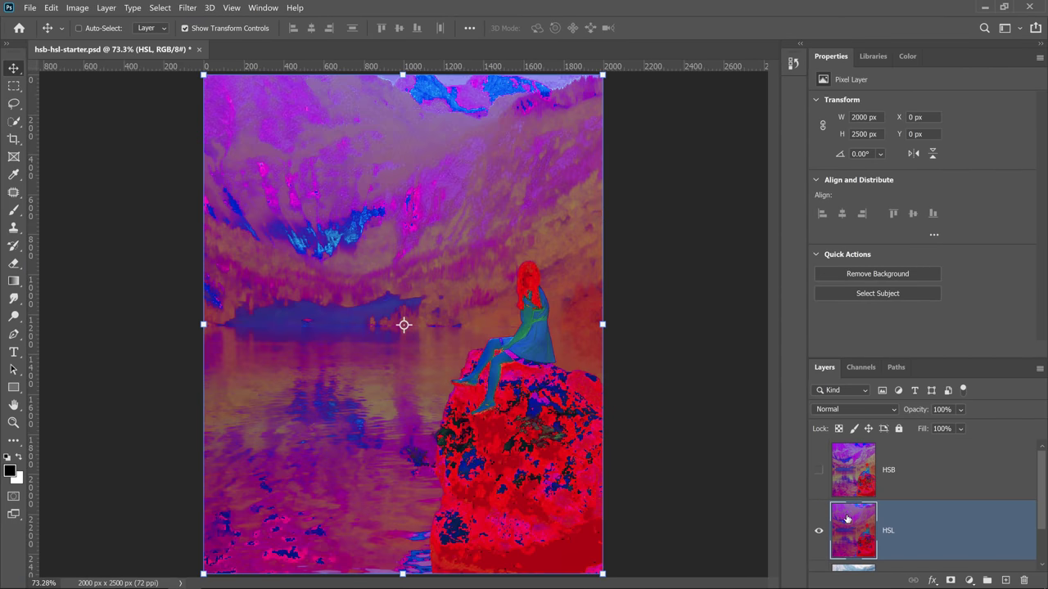
Examine the HSL layer's Red, Green and Blue channels one after another
left_click(852, 370)
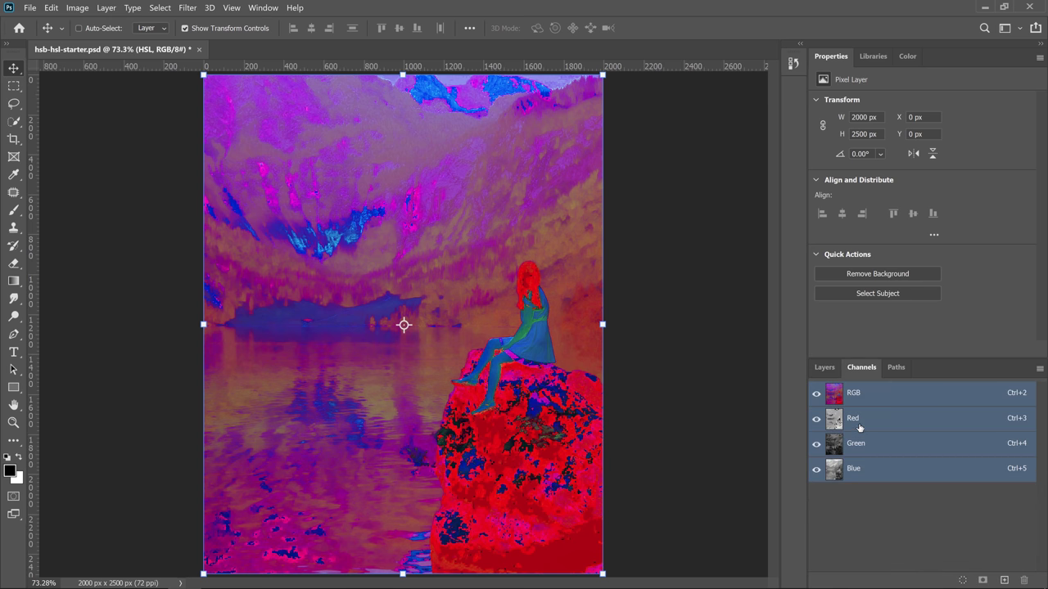
left_click(859, 427)
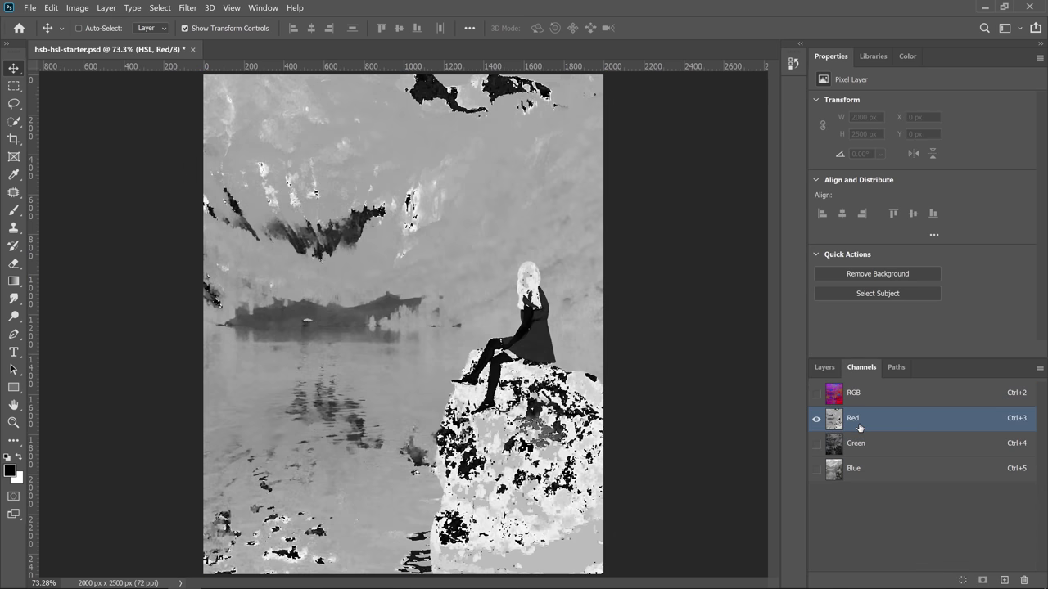
left_click(866, 446)
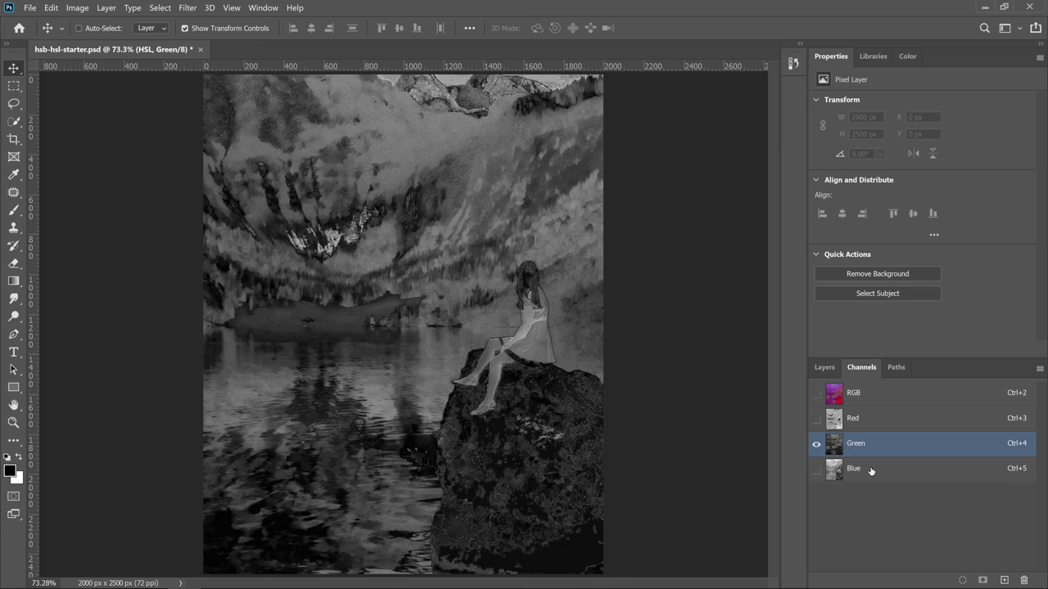
left_click(871, 469)
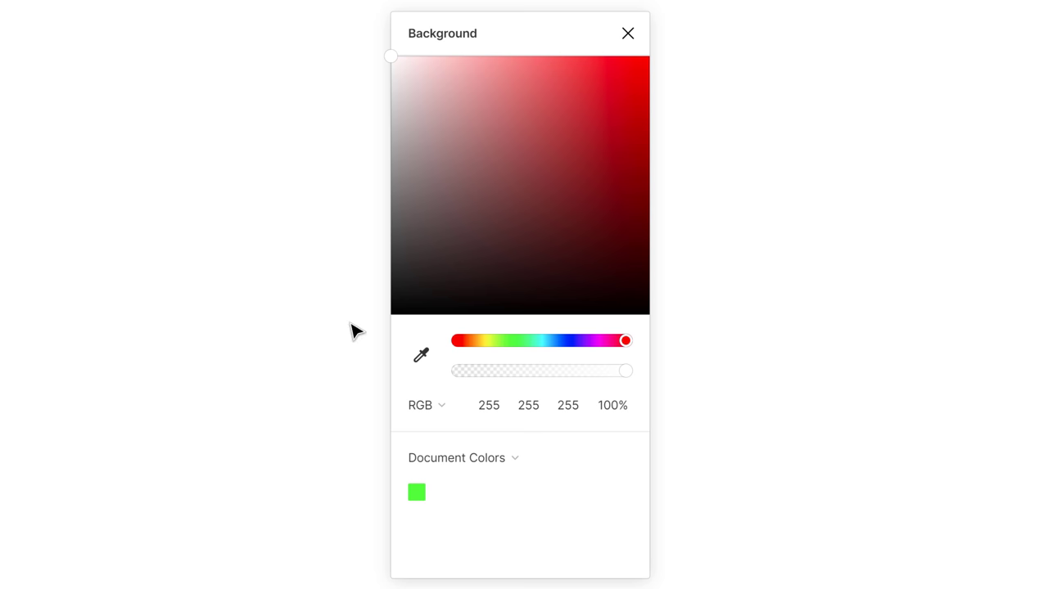
In the separate Background colour picker, change the colour model to HSB
left_click(440, 411)
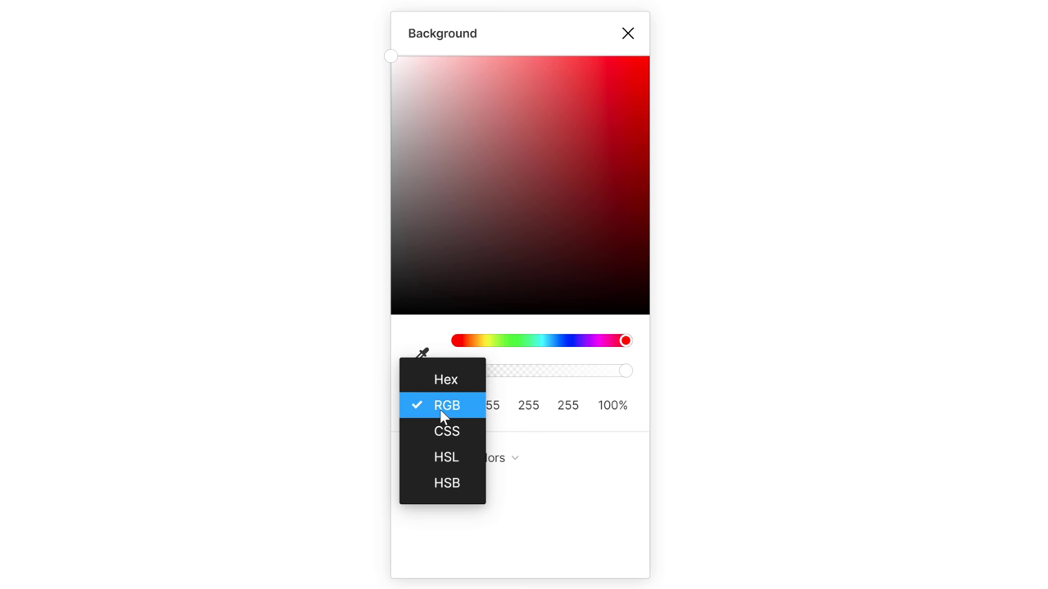
left_click(449, 485)
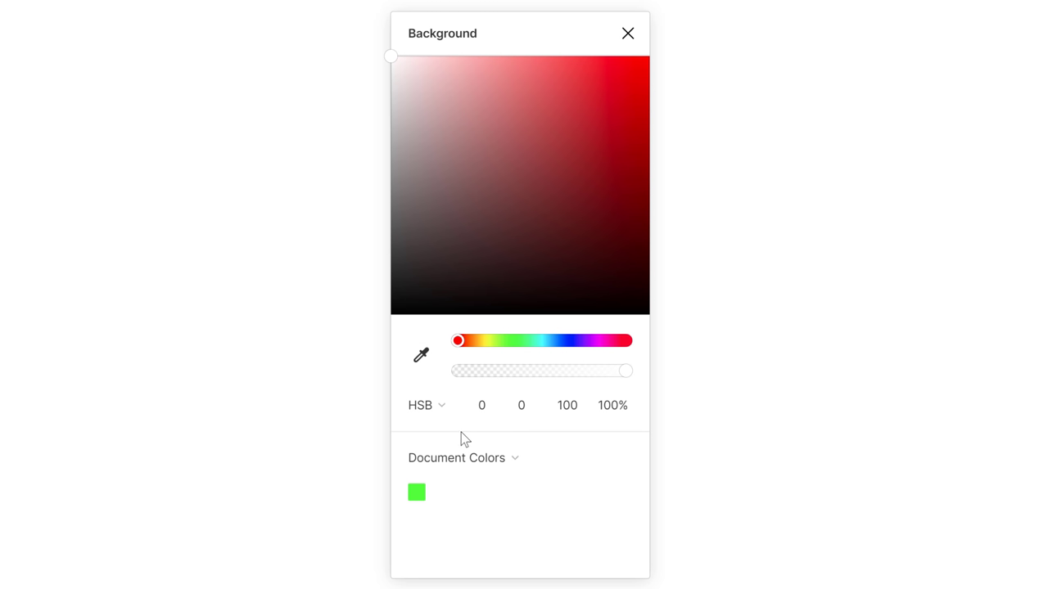
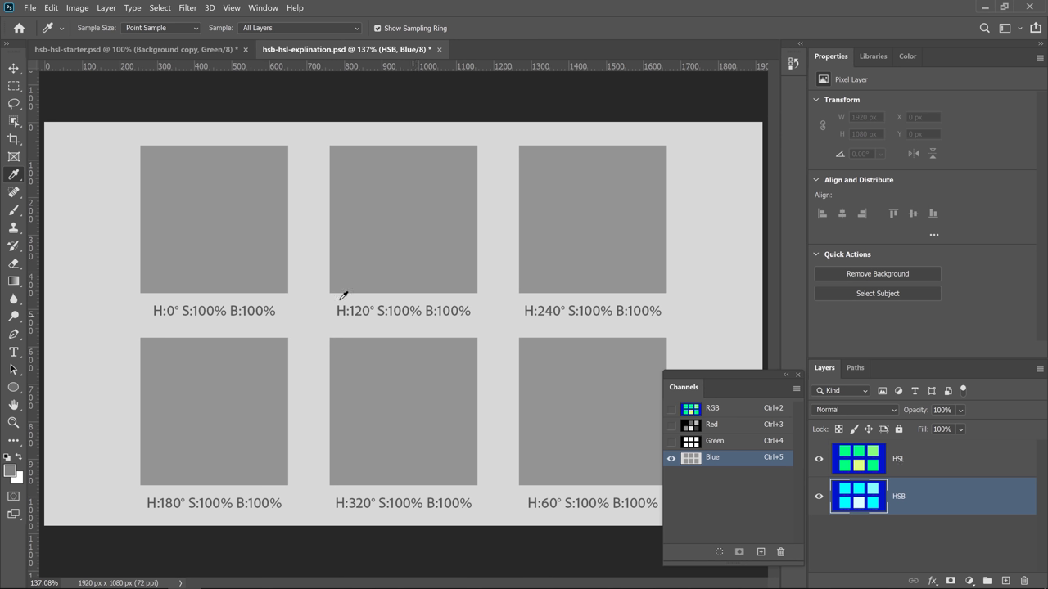
Back in Photoshop's hsb-hsl-starter.psd document, restore the RGB composite and return to the layer list
left_click(123, 47)
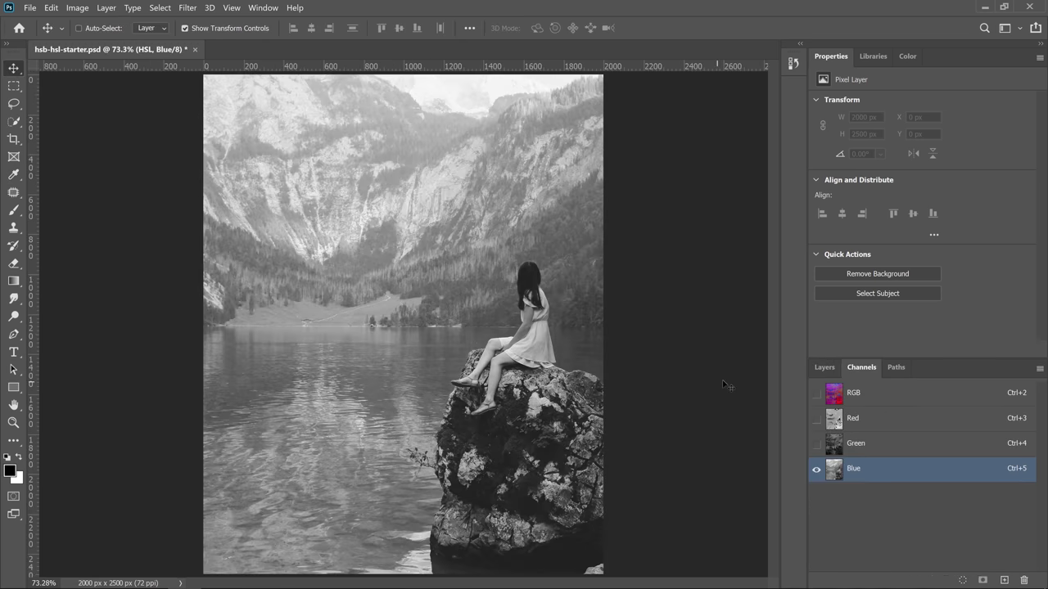
left_click(859, 396)
left_click(824, 367)
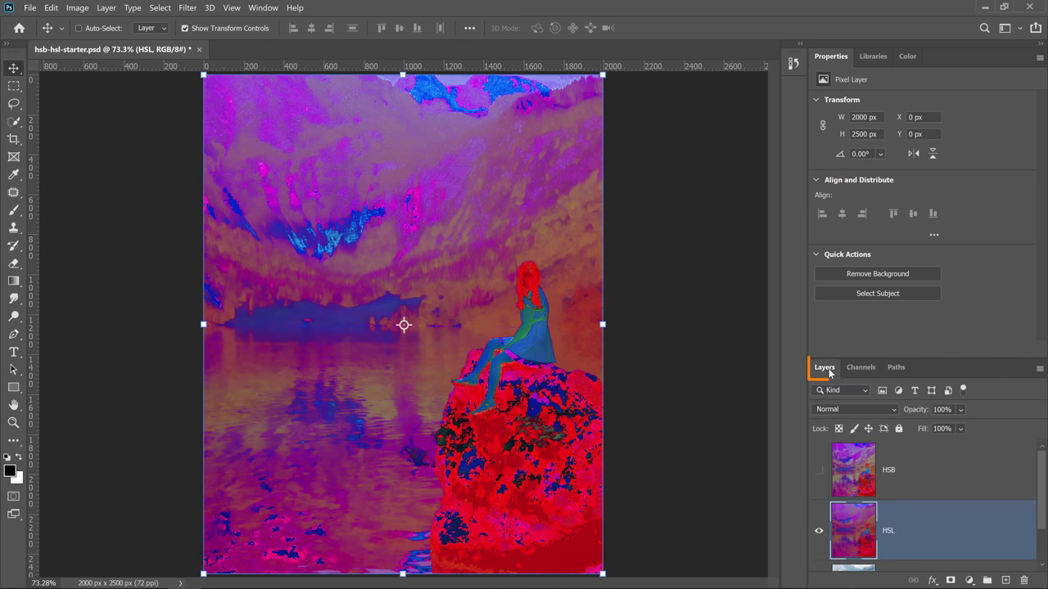
Hide the HSL layer, and make the HSB layer visible and active
left_click(820, 532)
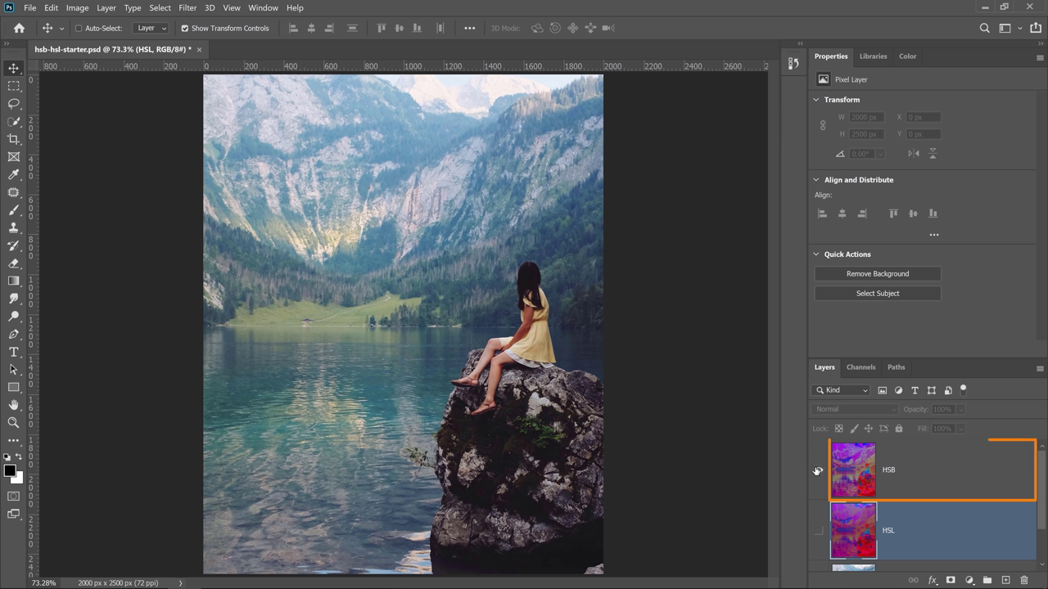
left_click(818, 470)
left_click(859, 488)
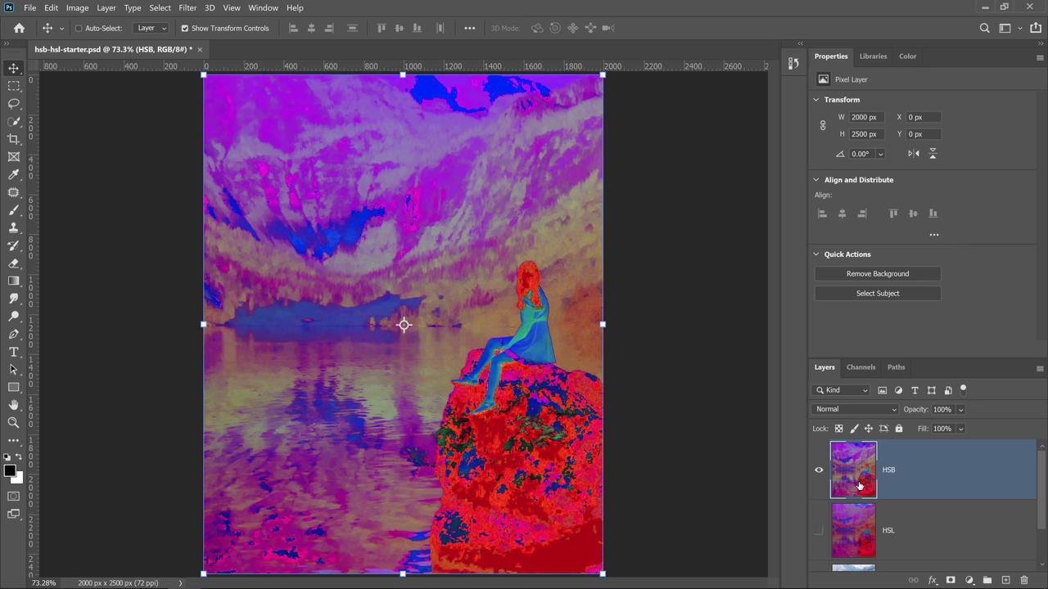
Examine the HSB layer's Red, Green and Blue channels in turn
left_click(860, 370)
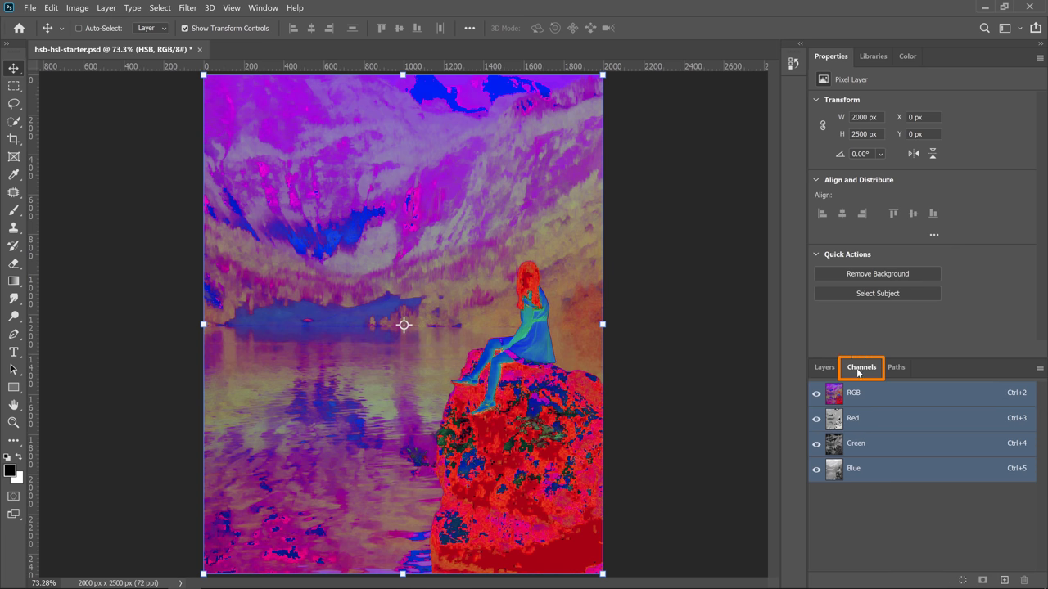
left_click(870, 425)
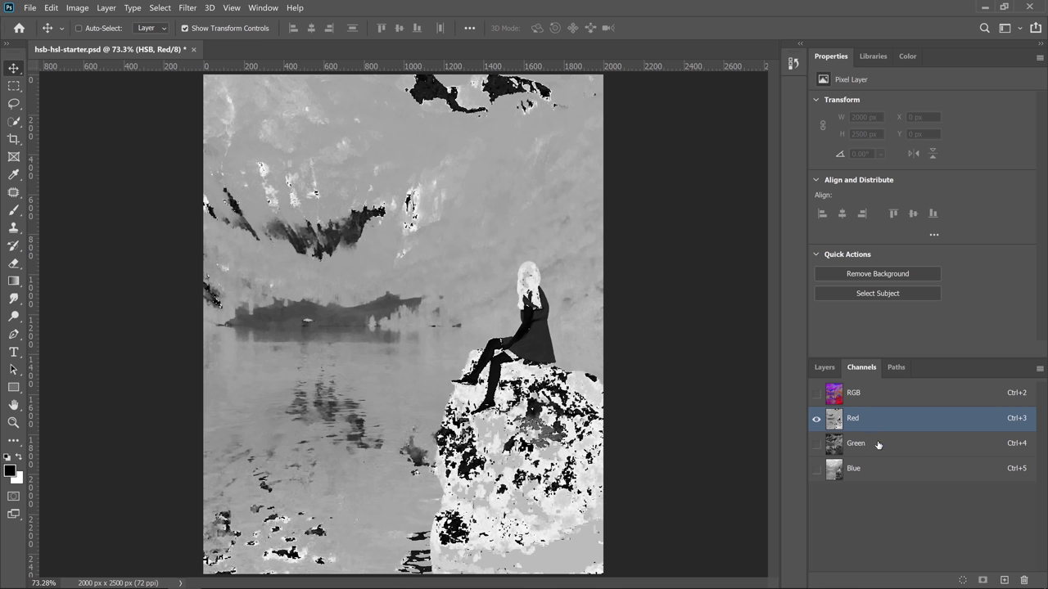
left_click(878, 445)
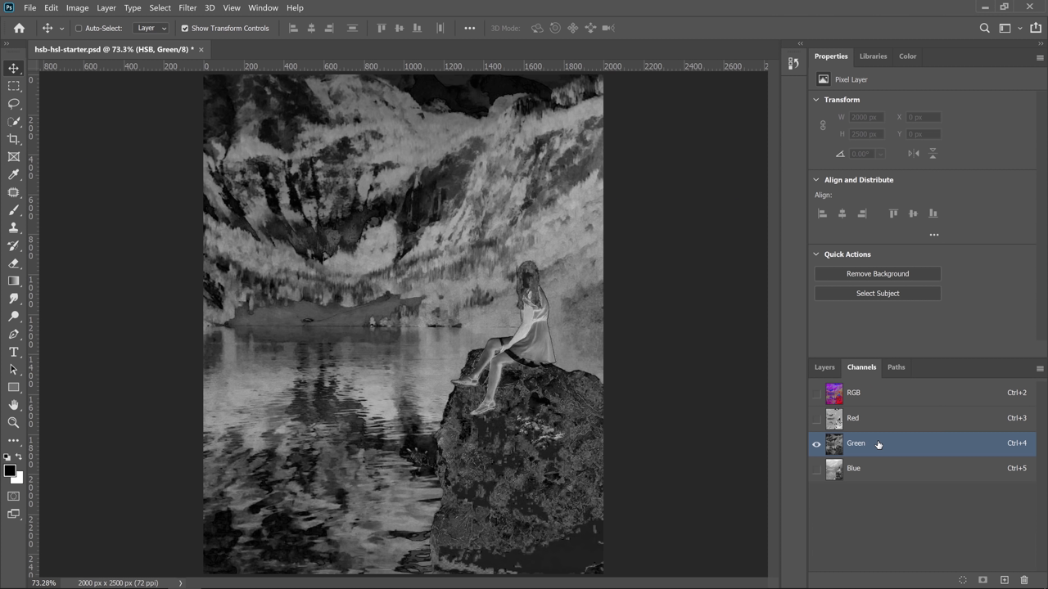
left_click(880, 472)
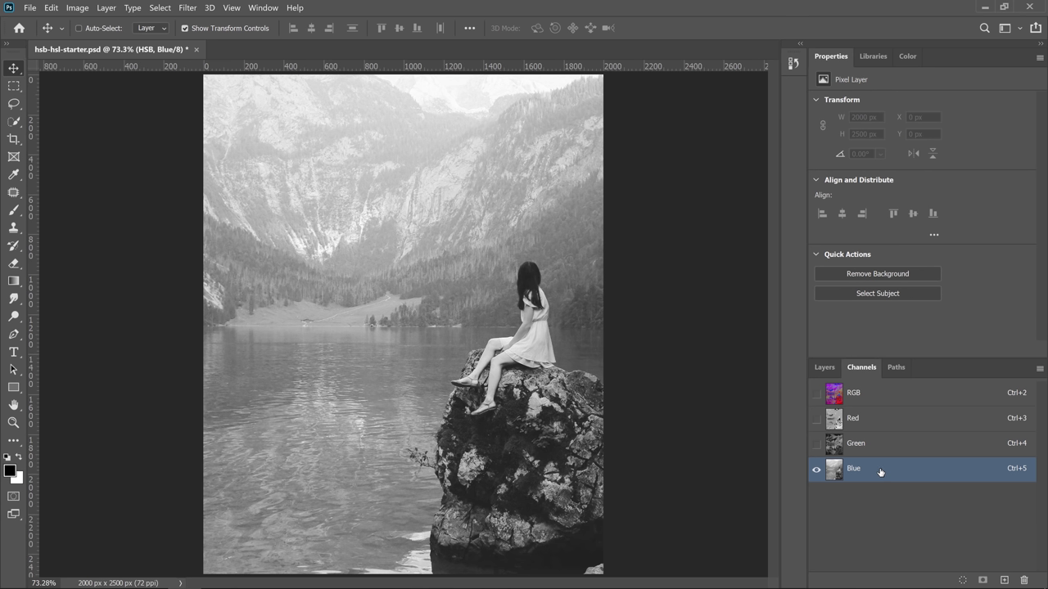
Isolate the HSB layer's Green channel and load its bright areas as a selection
left_click(873, 451)
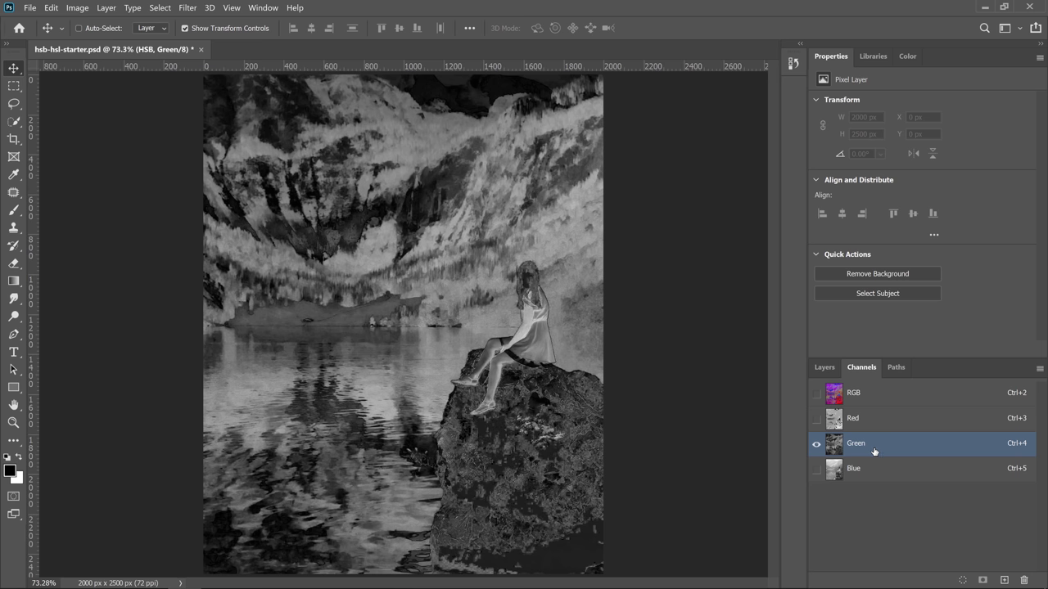
key("ctrl")
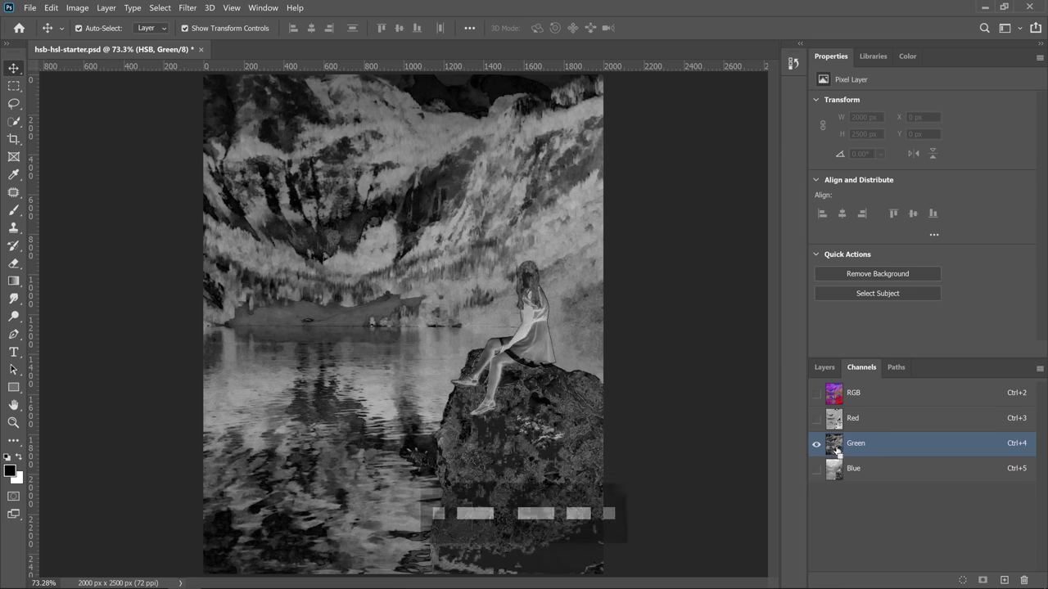
left_click(835, 445, "ctrl")
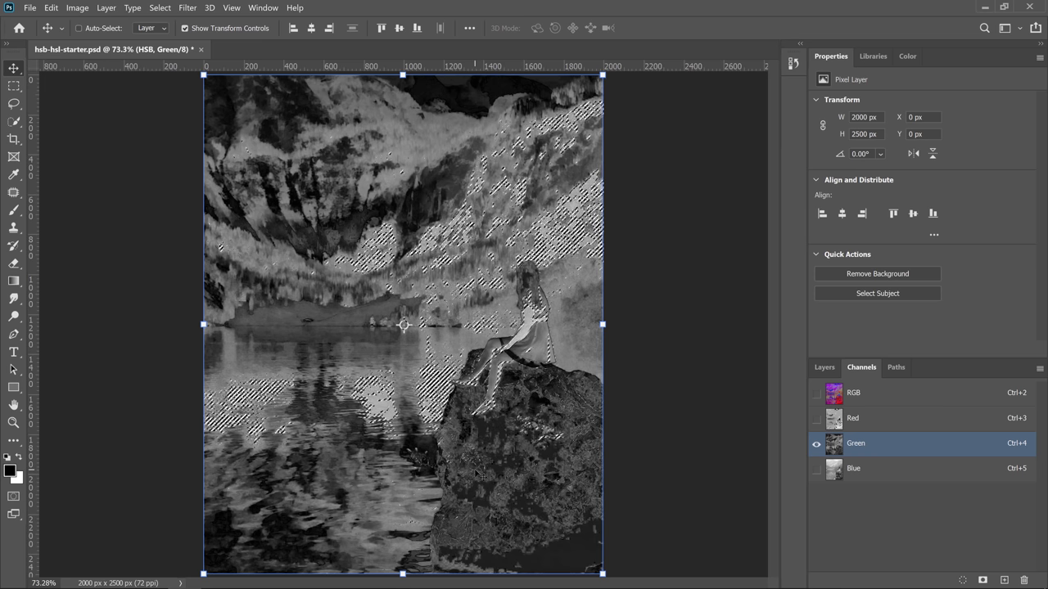
Restore the RGB composite, return to the layer list and hide the HSB layer
left_click(900, 400)
left_click(824, 367)
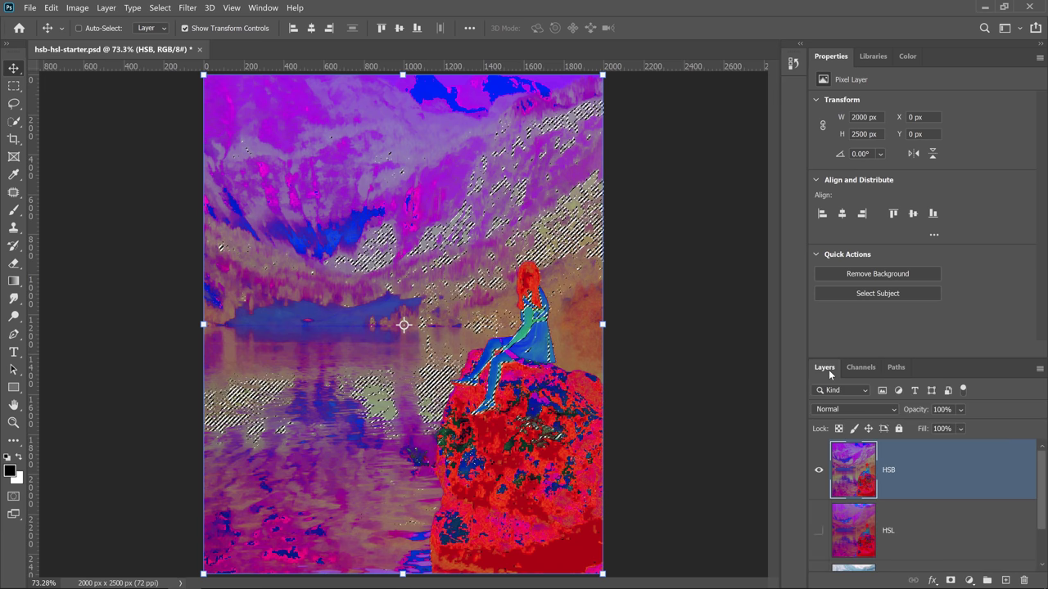
left_click(820, 471)
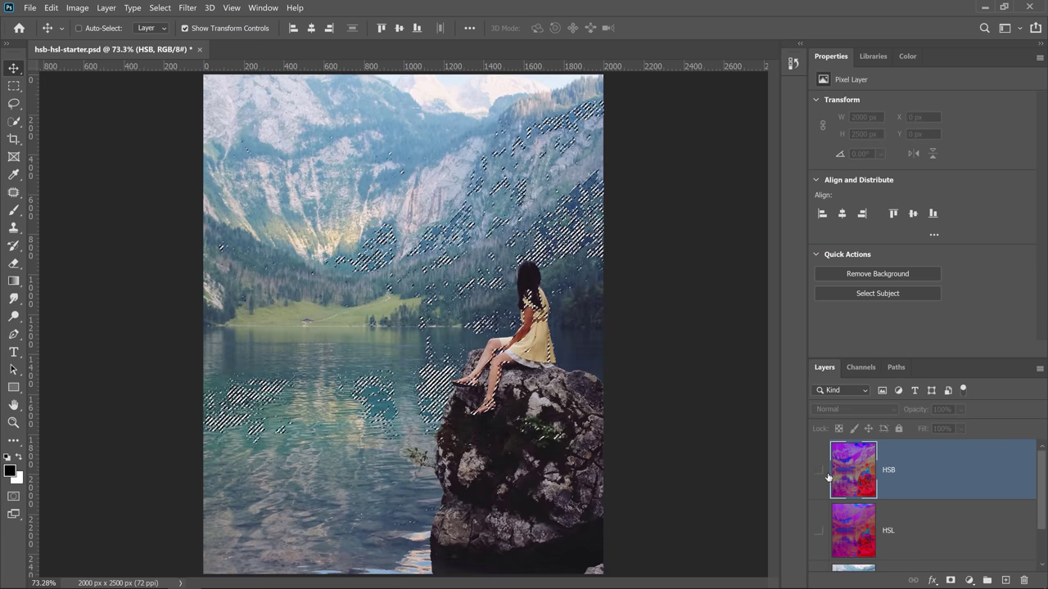
Add a Hue/Saturation adjustment above the Background layer, masked by the active selection, with its Saturation at +92
scroll(828, 477, "down", 2)
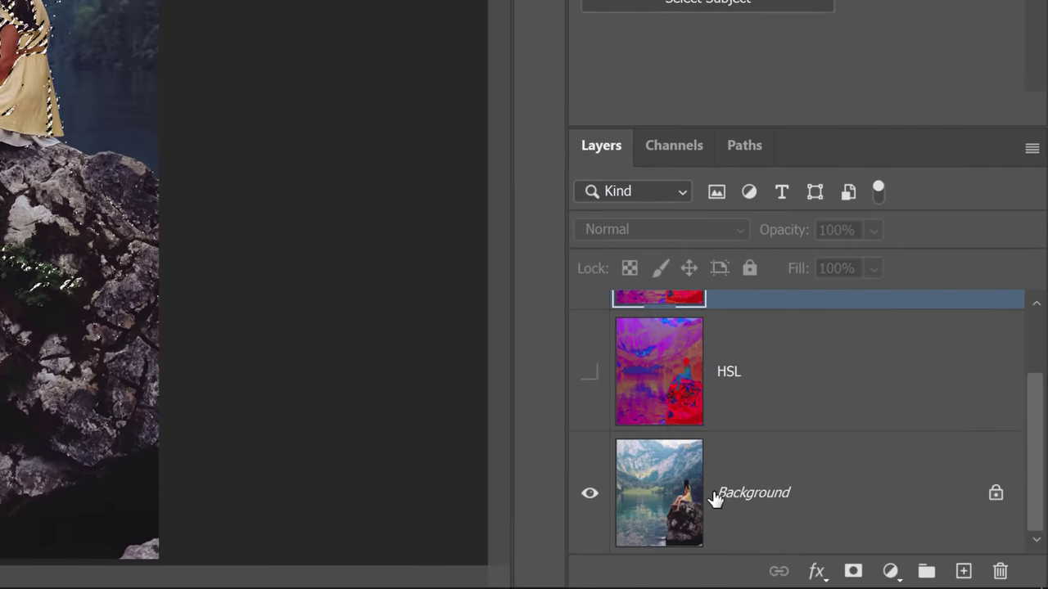
left_click(898, 543)
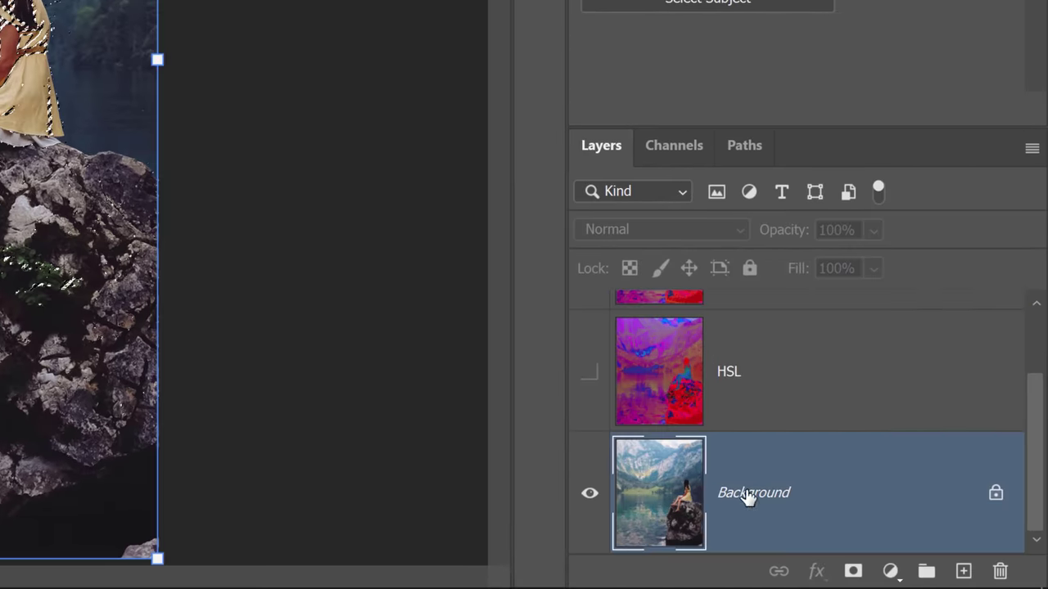
left_click(890, 572)
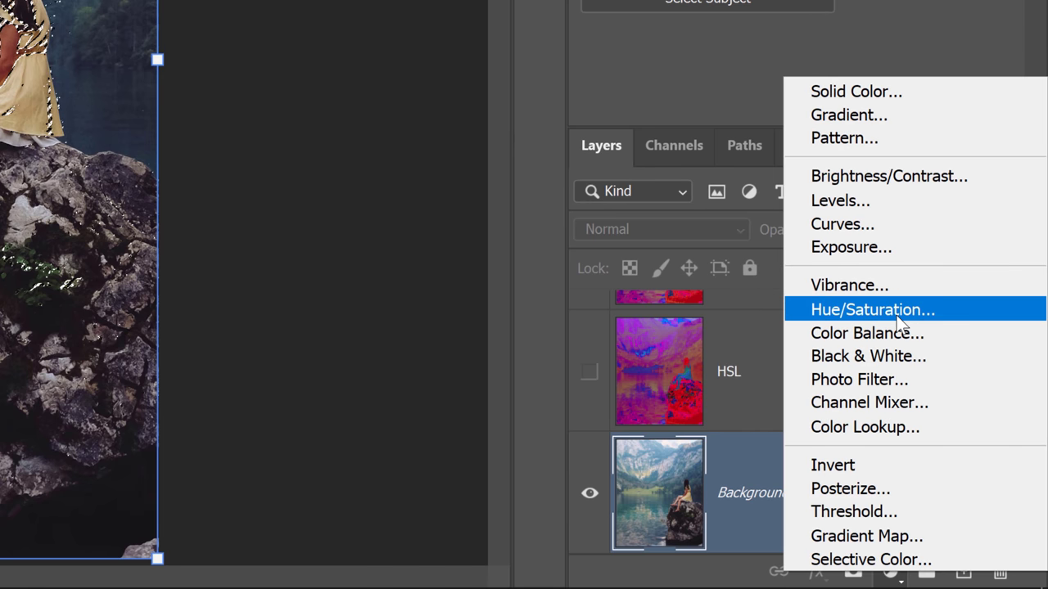
left_click(897, 316)
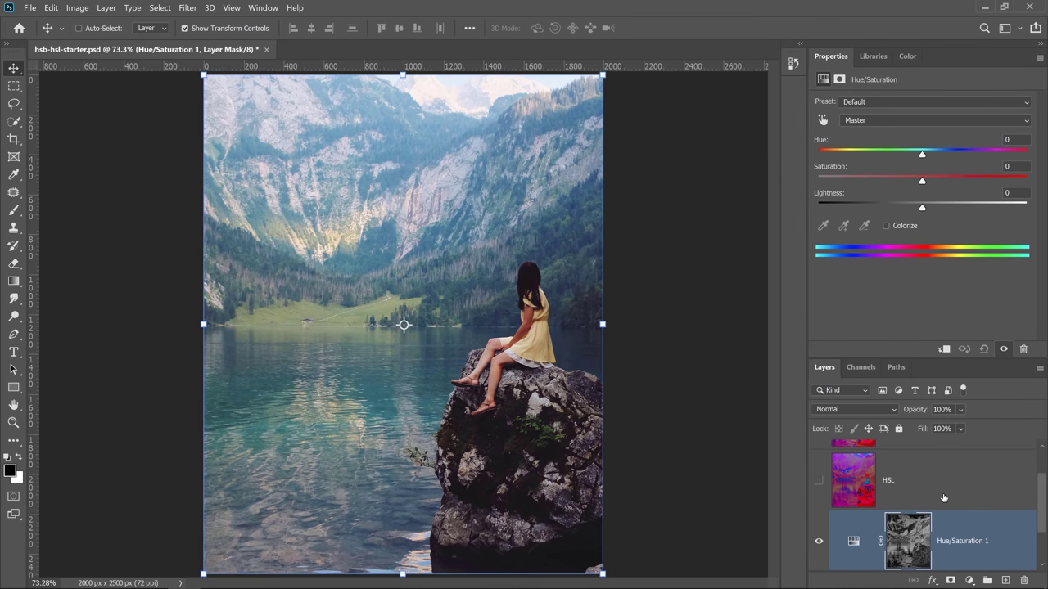
left_click_drag(922, 181, 1019, 191)
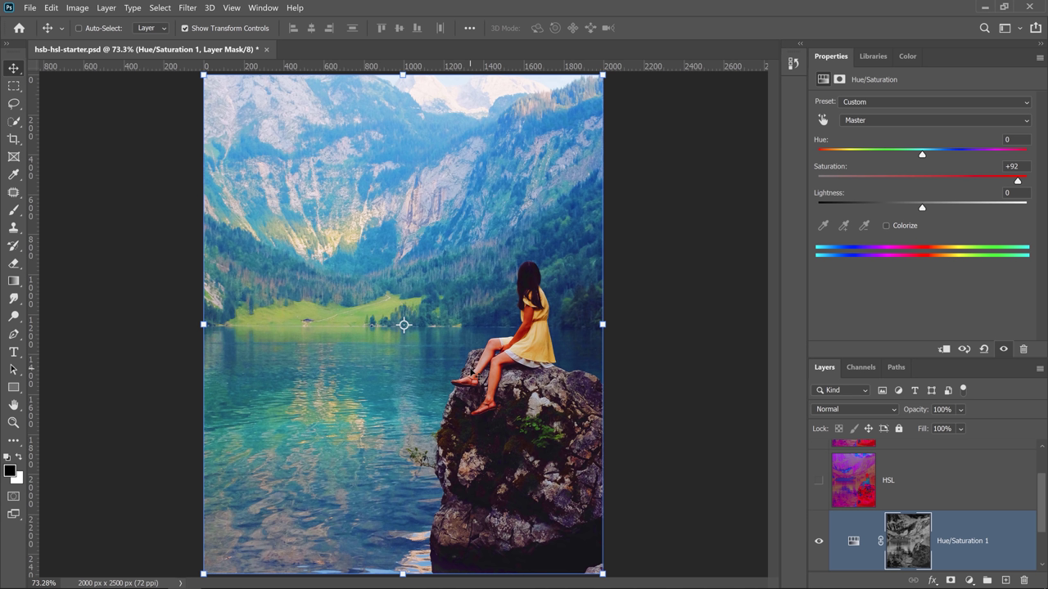
Temporarily disable the Hue/Saturation layer mask to compare the photo with and without the masking
key("shift")
left_click(905, 538, "shift")
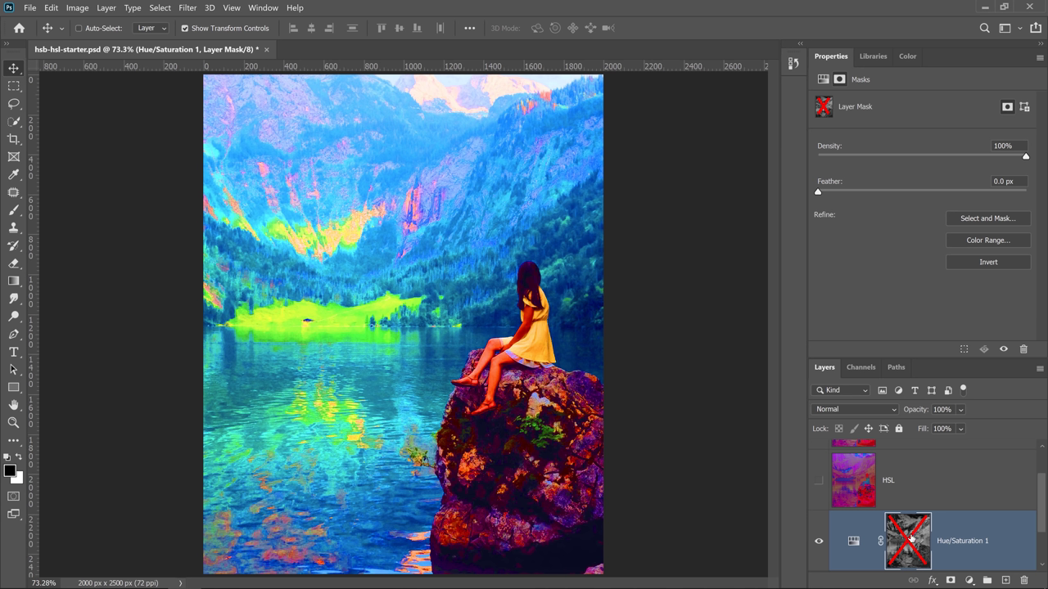
key("shift")
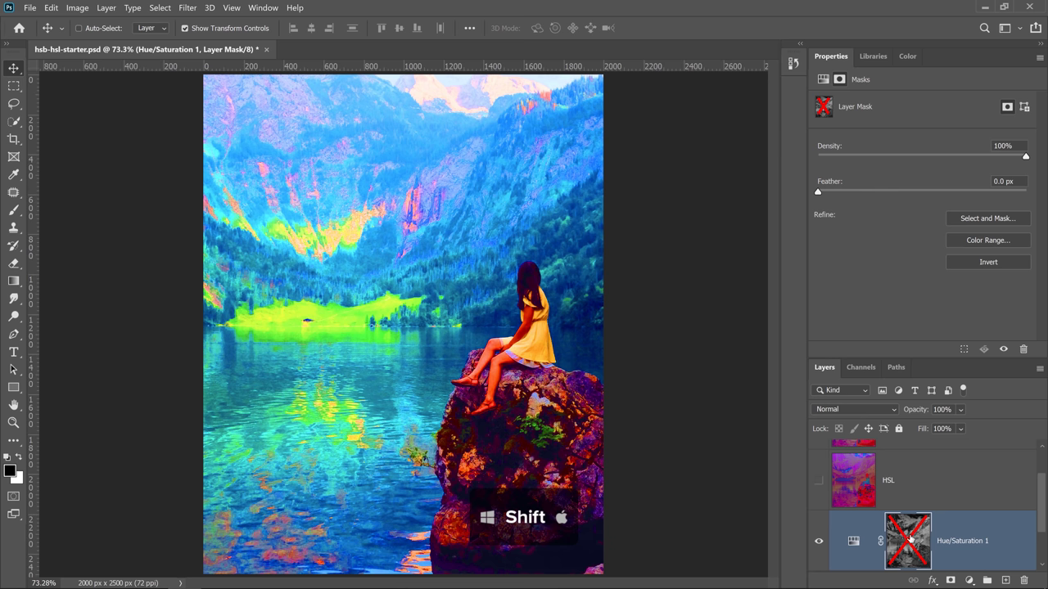
left_click(910, 536, "shift")
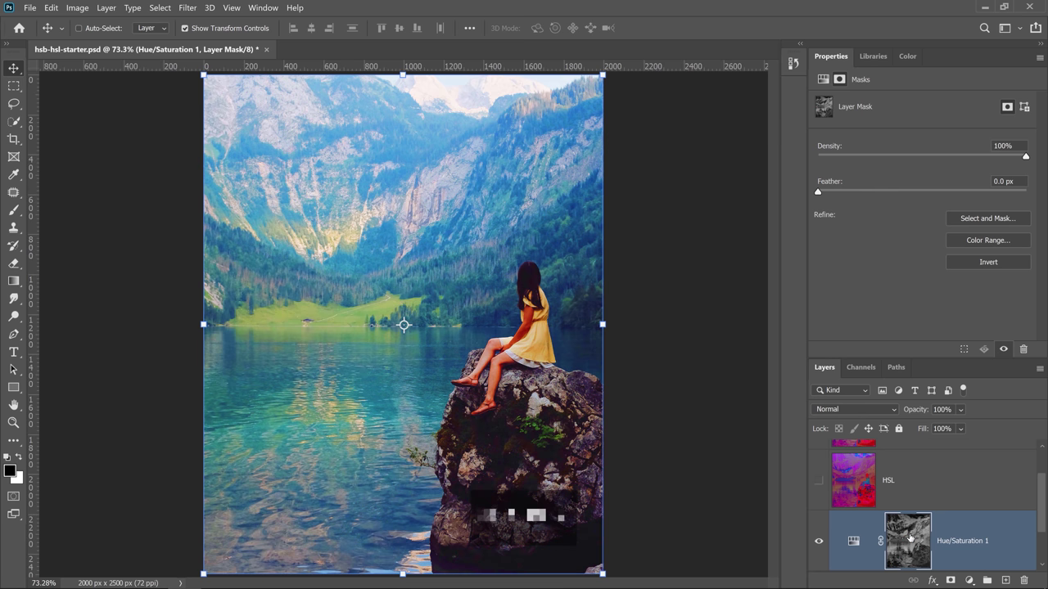
View the Hue/Saturation layer mask by itself, and return to the normal image view
key("alt")
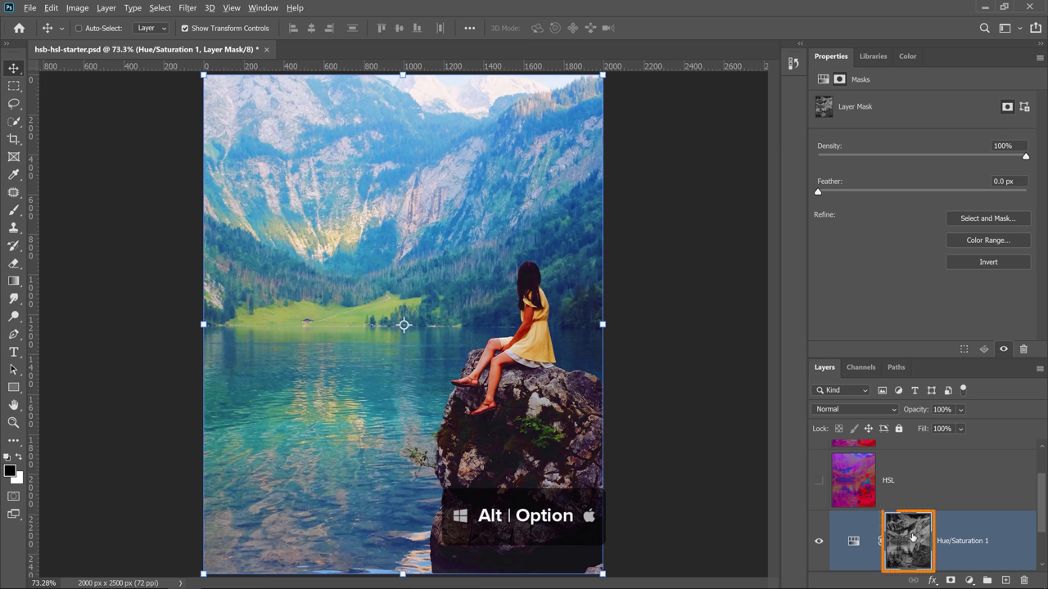
left_click(911, 531, "alt")
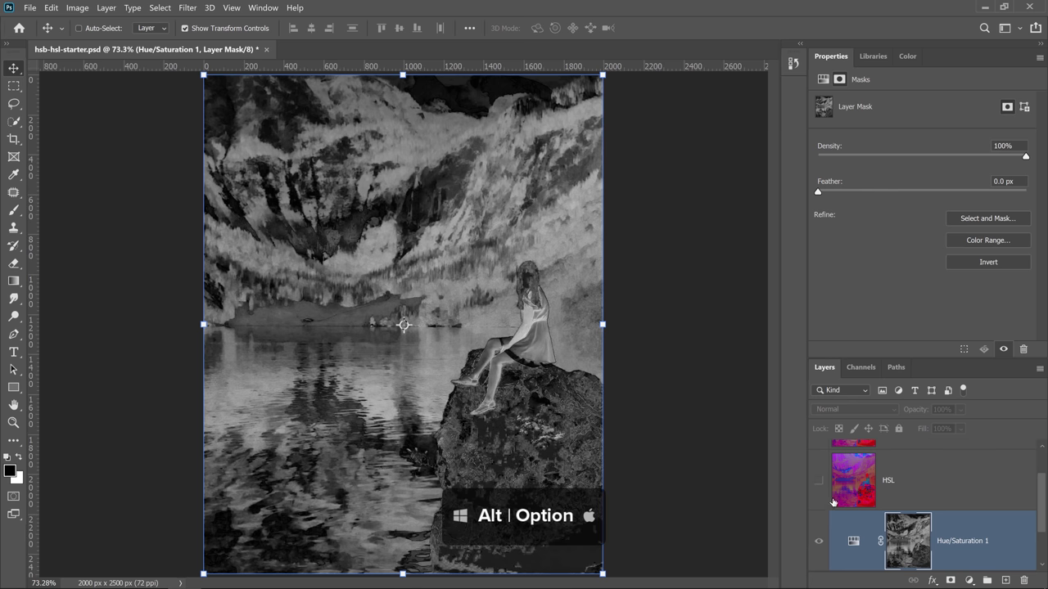
left_click(907, 541, "alt")
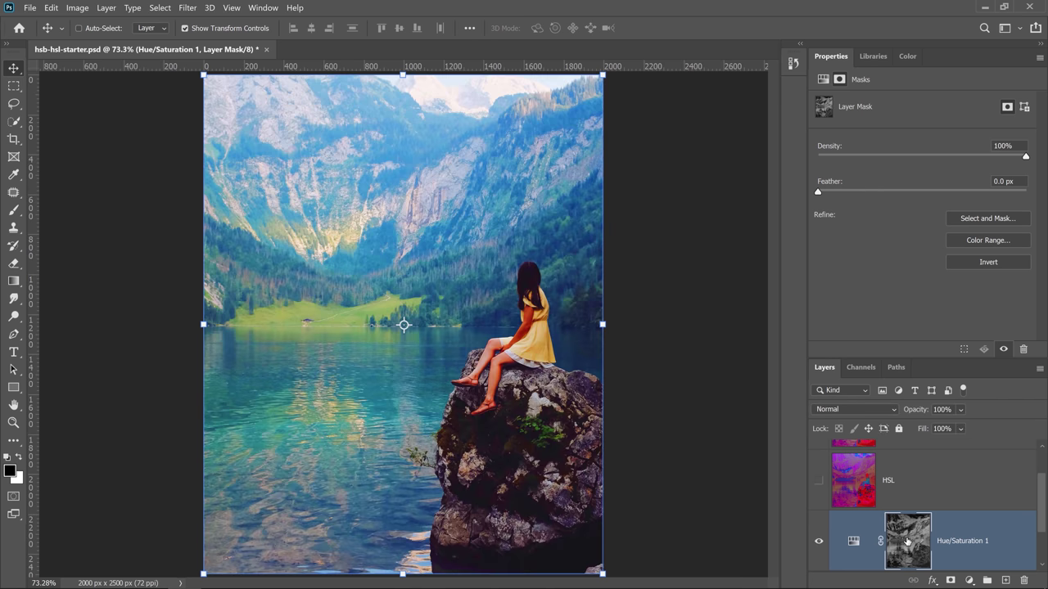
Reduce the Hue/Saturation adjustment's Saturation to about +64, and select its layer mask with the Brush tool active
left_click(854, 541)
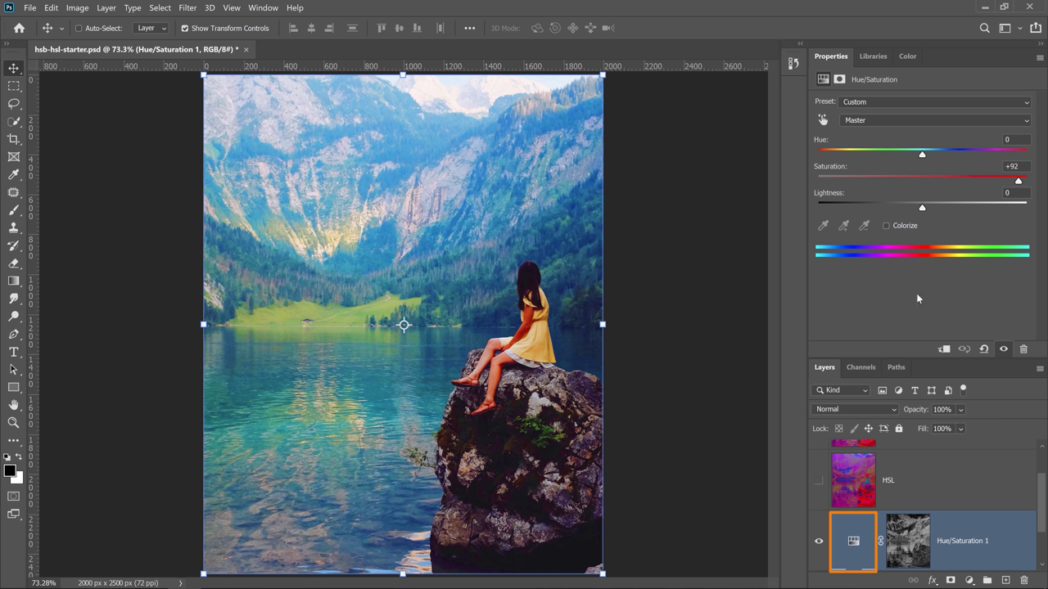
left_click_drag(1018, 181, 959, 184)
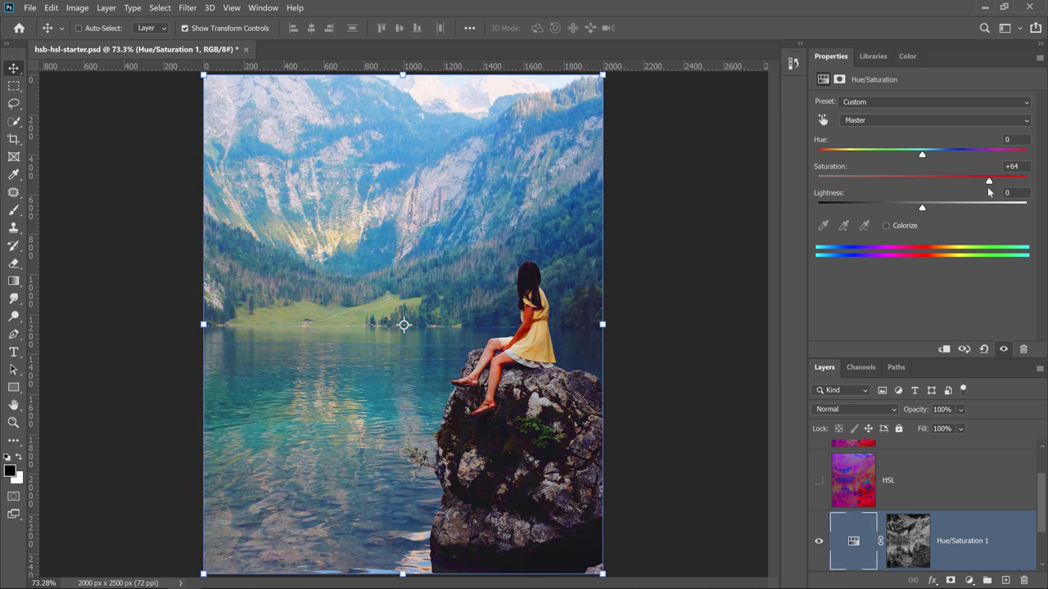
left_click(910, 555)
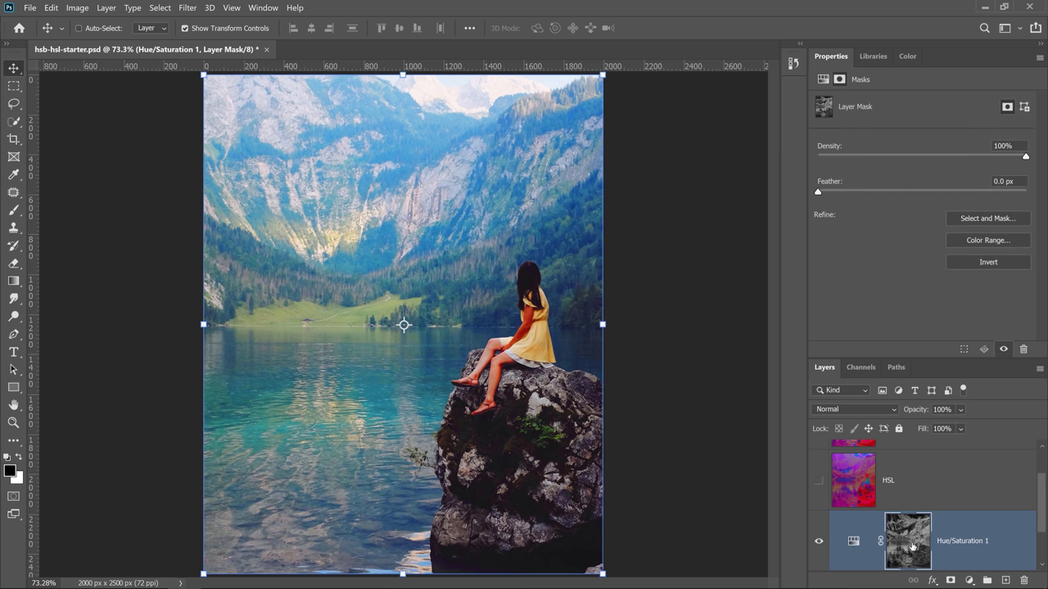
left_click(15, 211)
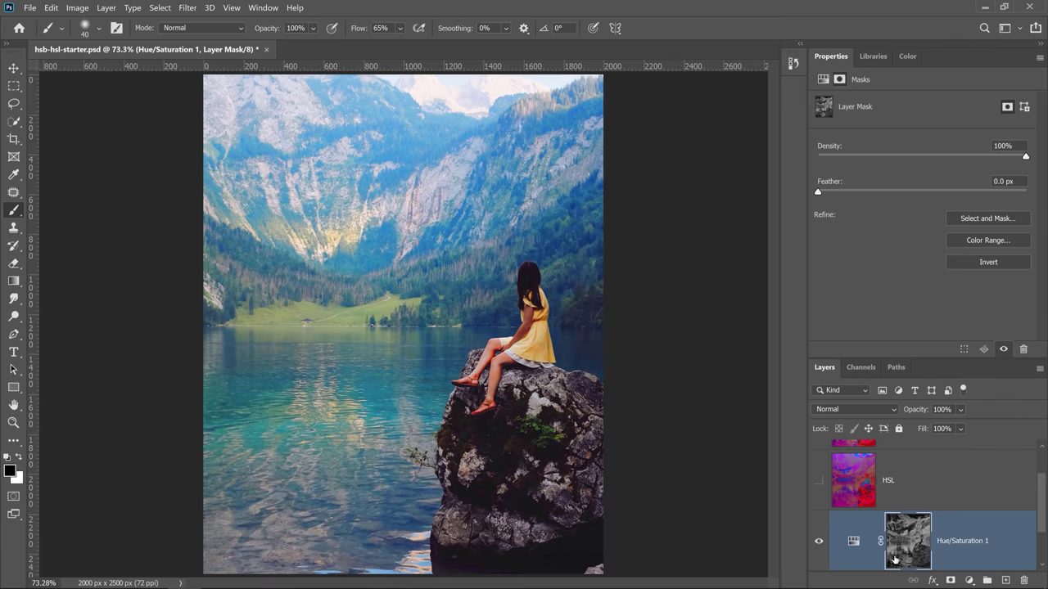
Compare the photo with and without the Hue/Saturation 1 layer, and leave that layer hidden
left_click(819, 541)
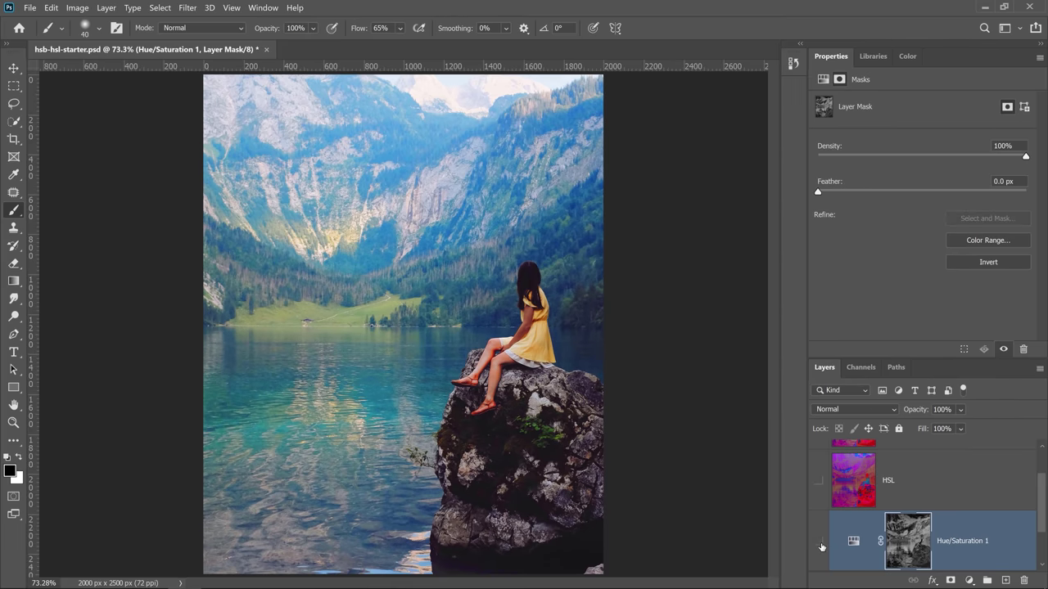
left_click(819, 544)
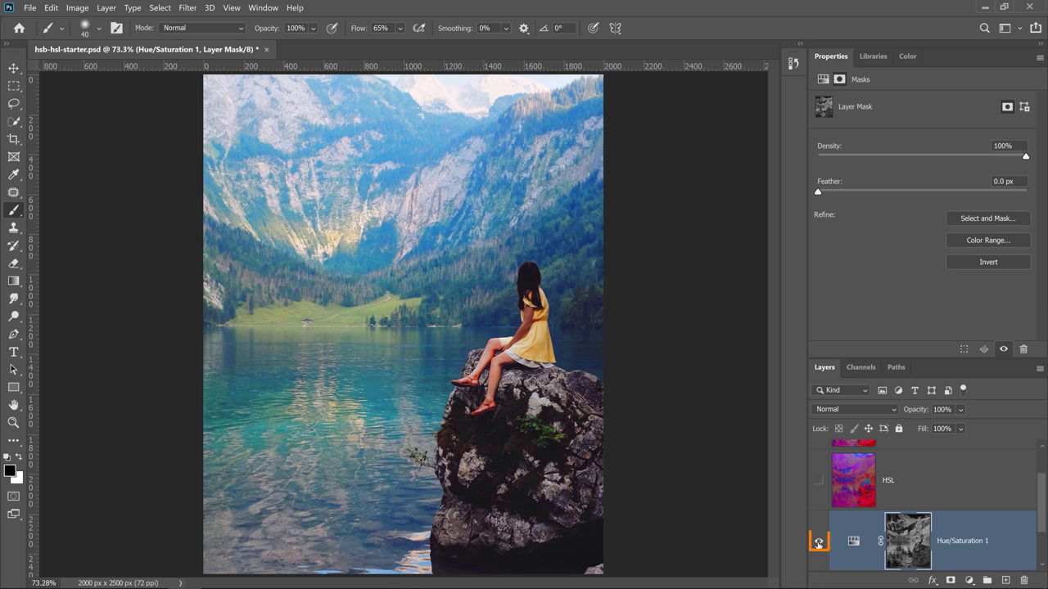
left_click(817, 544)
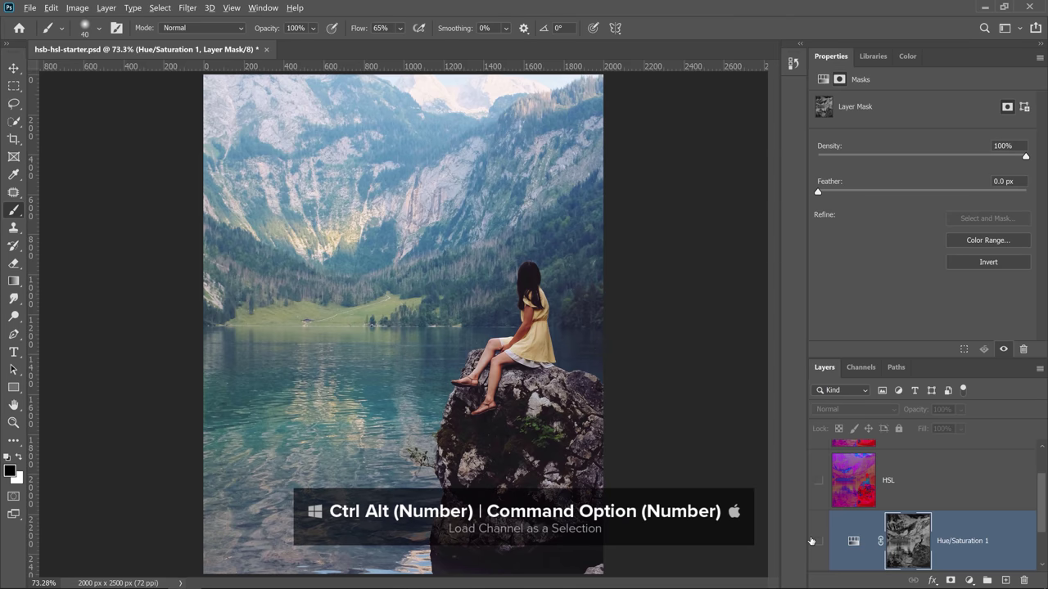
Load the photo's RGB luminosity as a selection, and load the Green channel as a selection in its place
key("ctrl+alt+2")
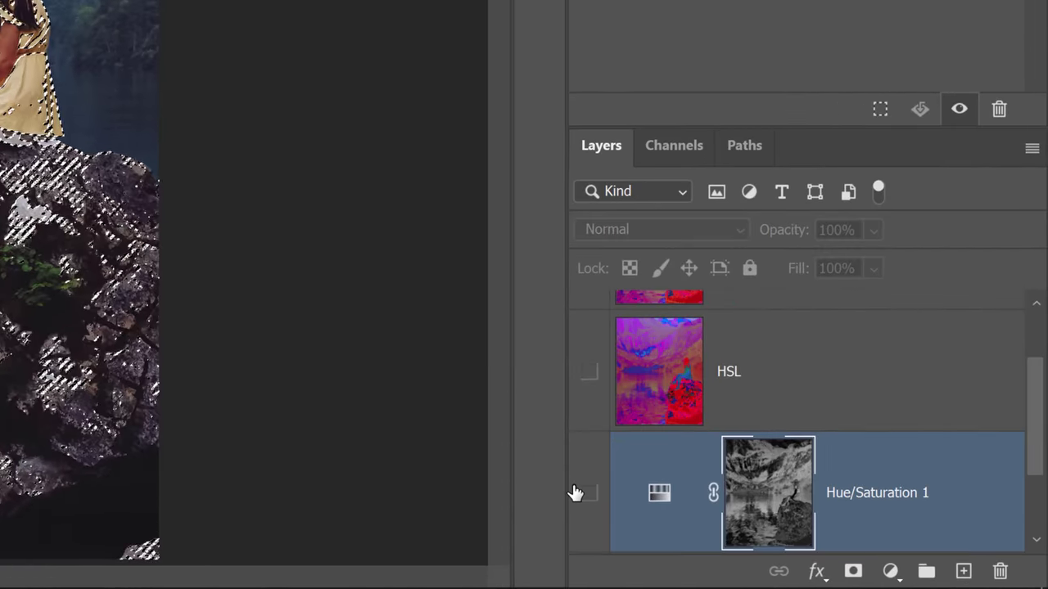
left_click(671, 145)
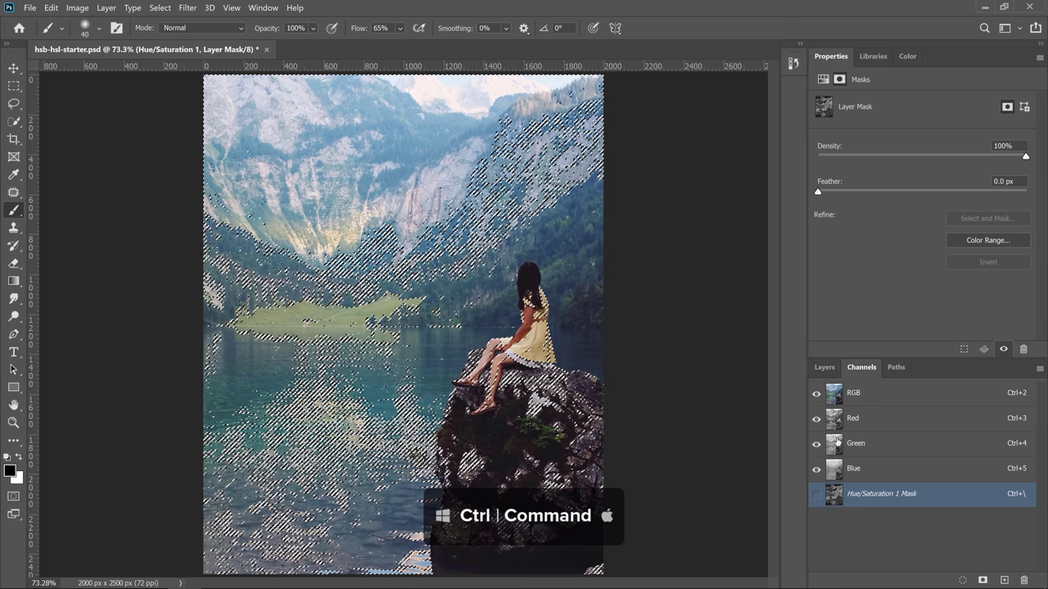
left_click(835, 443, "ctrl")
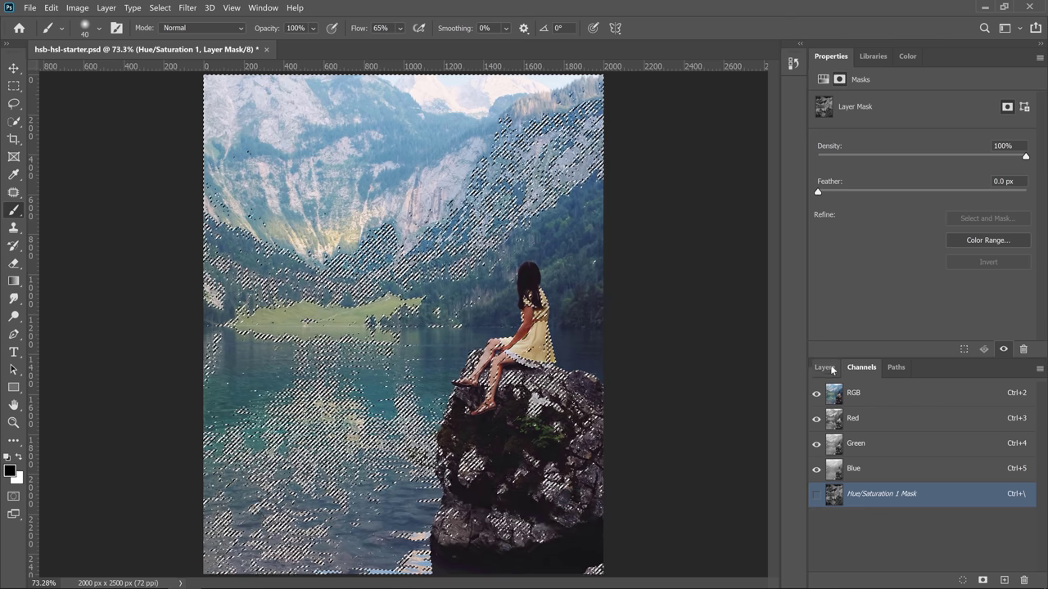
Return to the layer list and add a second Hue/Saturation adjustment layer masked by the loaded selection
left_click(832, 368)
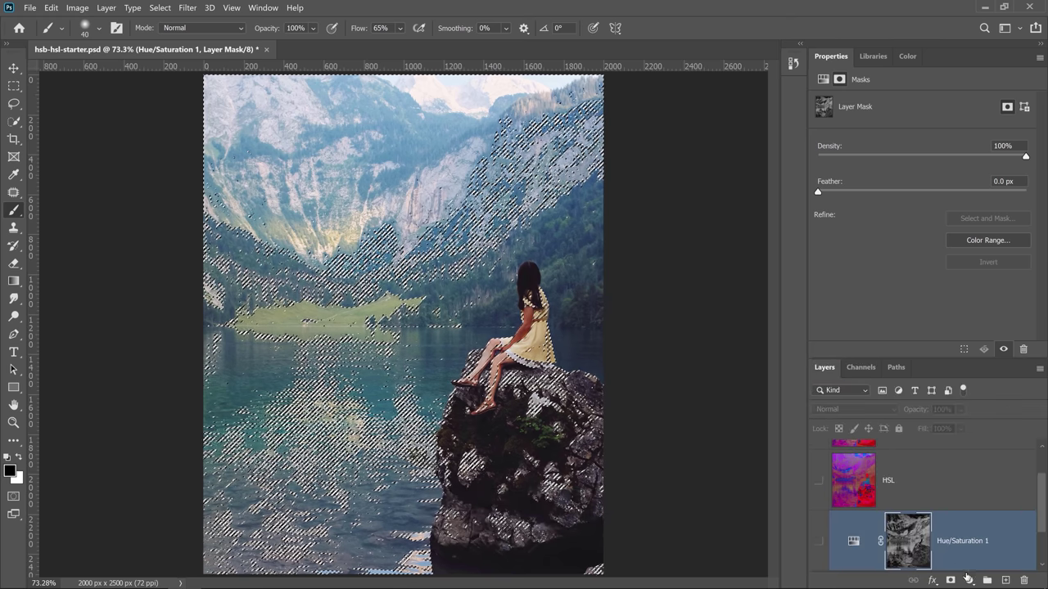
left_click(968, 578)
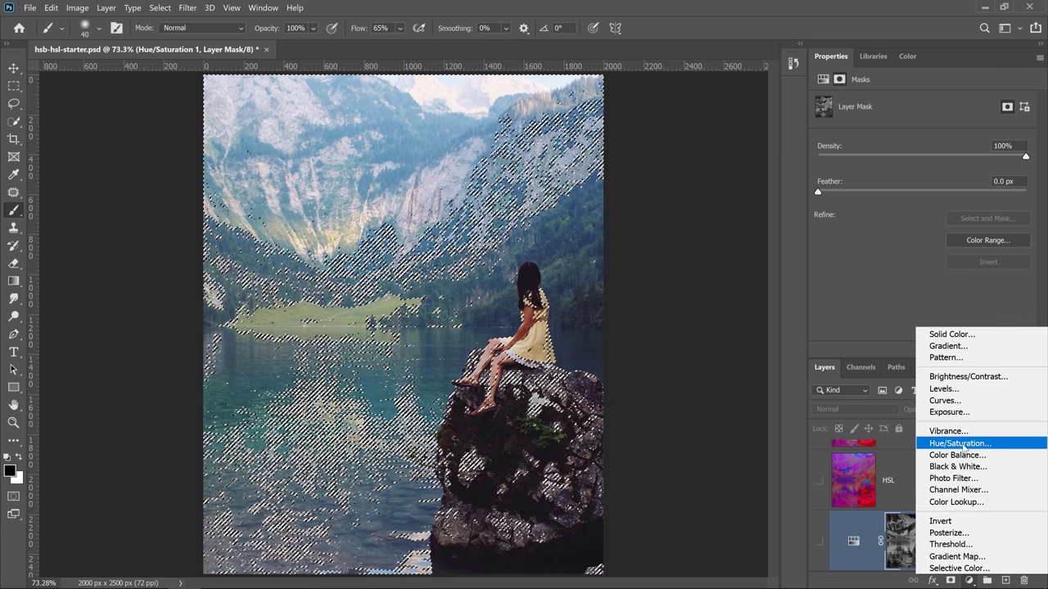
left_click(962, 445)
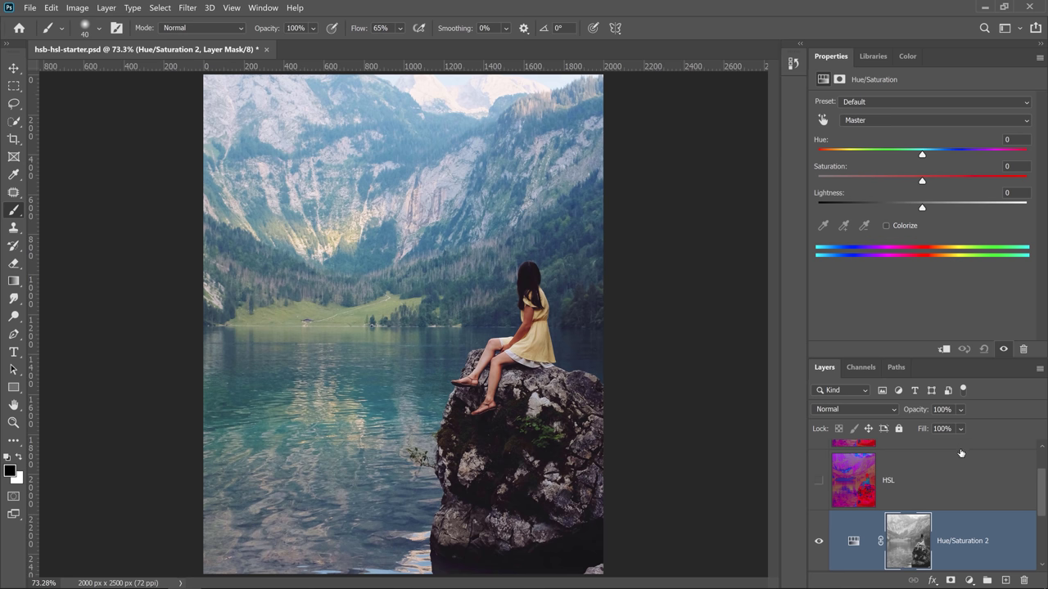
Try adding a Vibrance adjustment layer, and delete it again
left_click(969, 580)
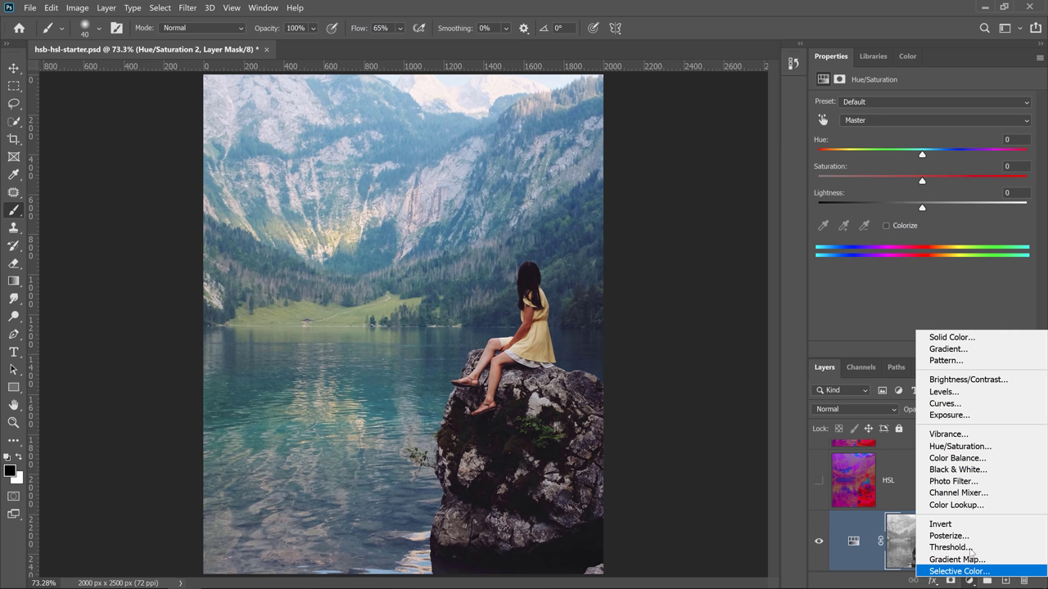
left_click(959, 435)
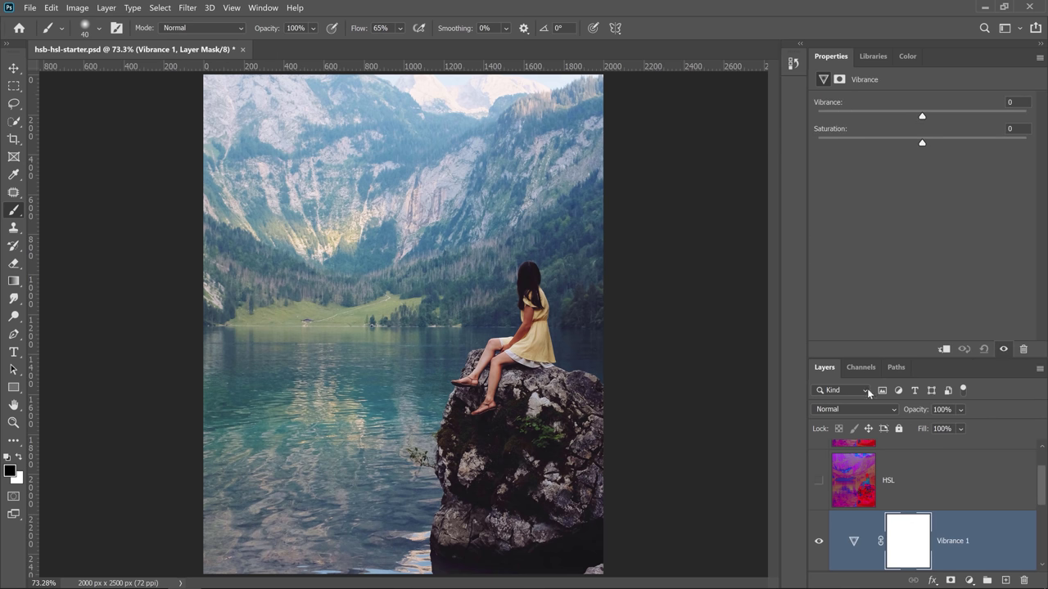
left_click_drag(939, 536, 1024, 579)
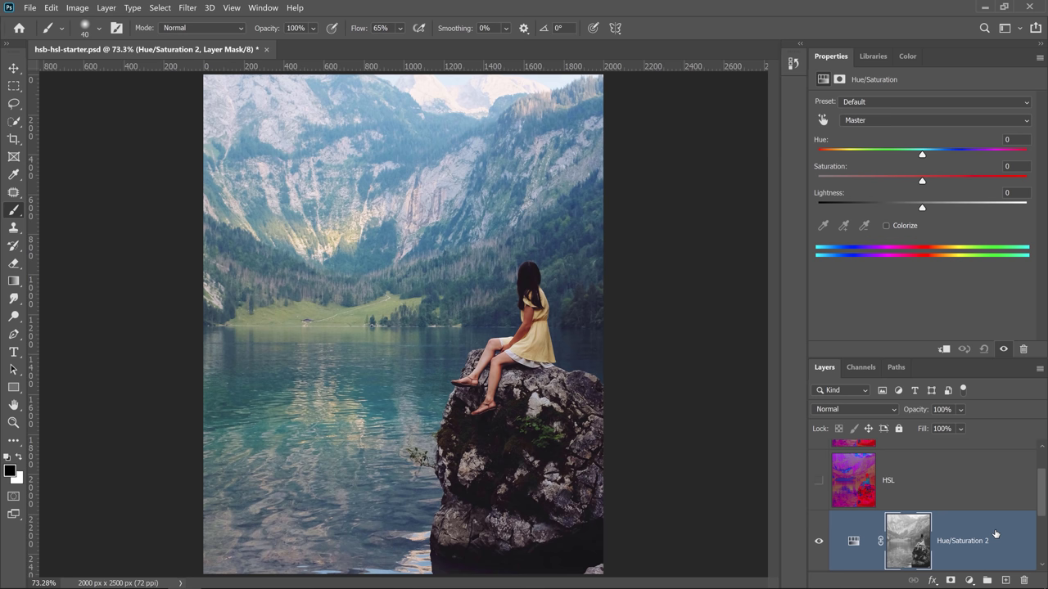
Invert the layer mask of the Hue/Saturation 2 adjustment
left_click(898, 544)
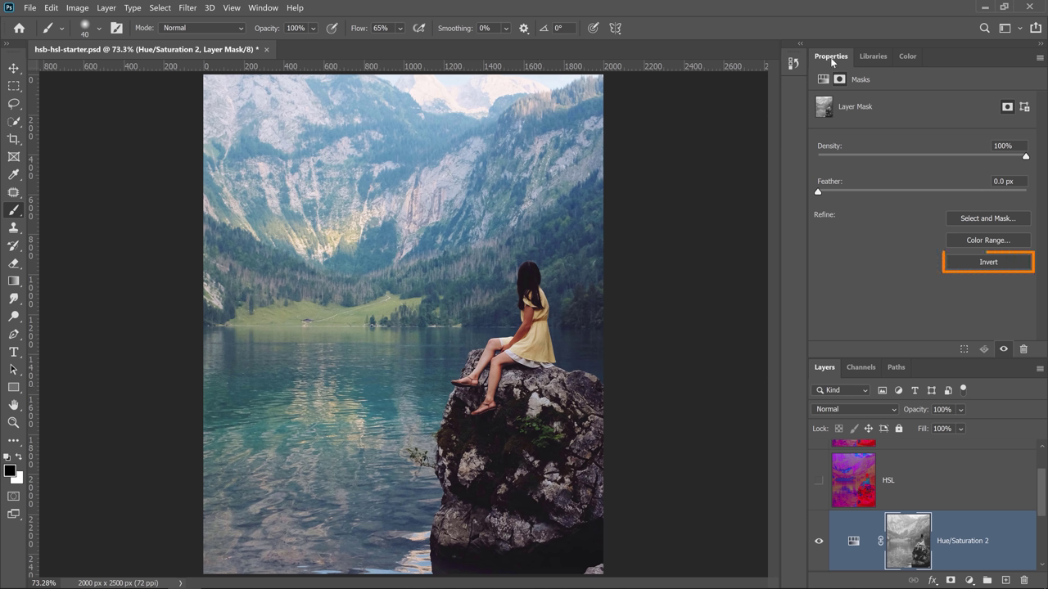
left_click(988, 264)
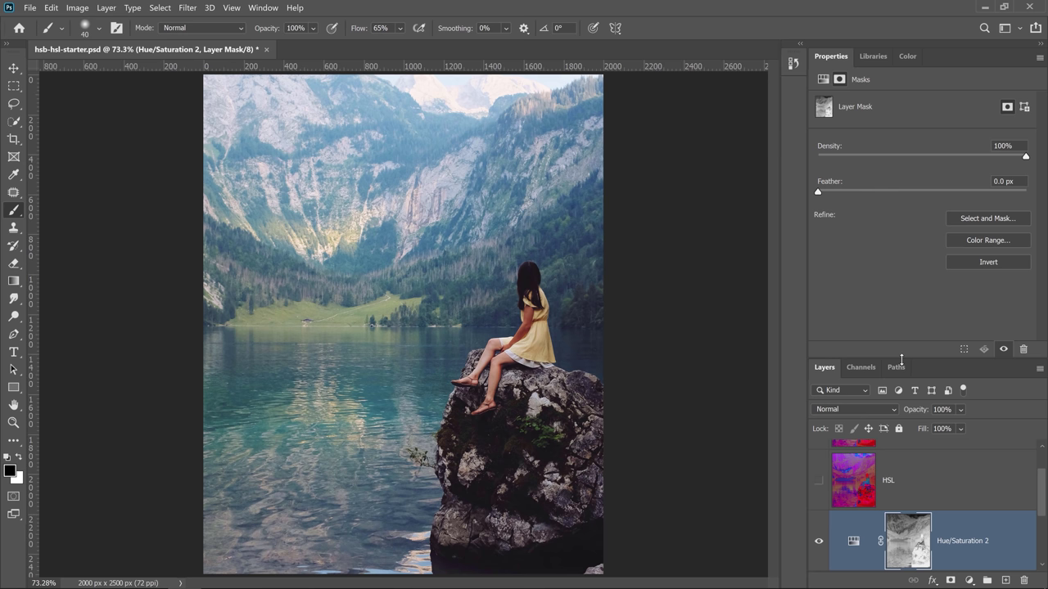
Increase the Hue/Saturation 2 adjustment's Saturation, and compare the photo with and without that layer
left_click(852, 544)
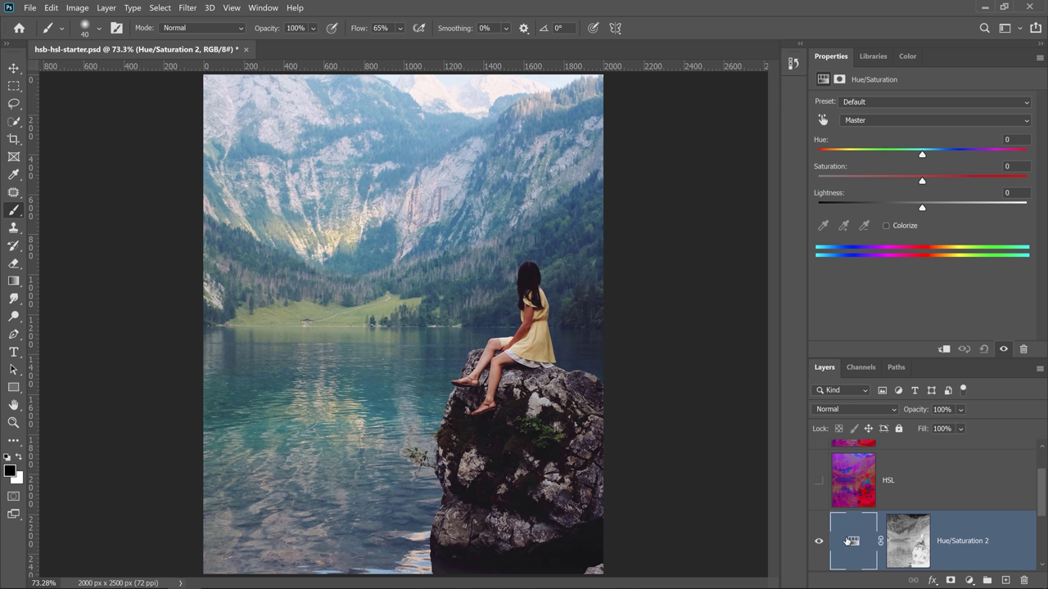
left_click_drag(922, 183, 963, 183)
left_click(818, 542)
left_click(819, 544)
Darken the Hue/Saturation 2 layer mask with a Levels adjustment, setting the black input to 15 and the midtones to 0.69
left_click(914, 546)
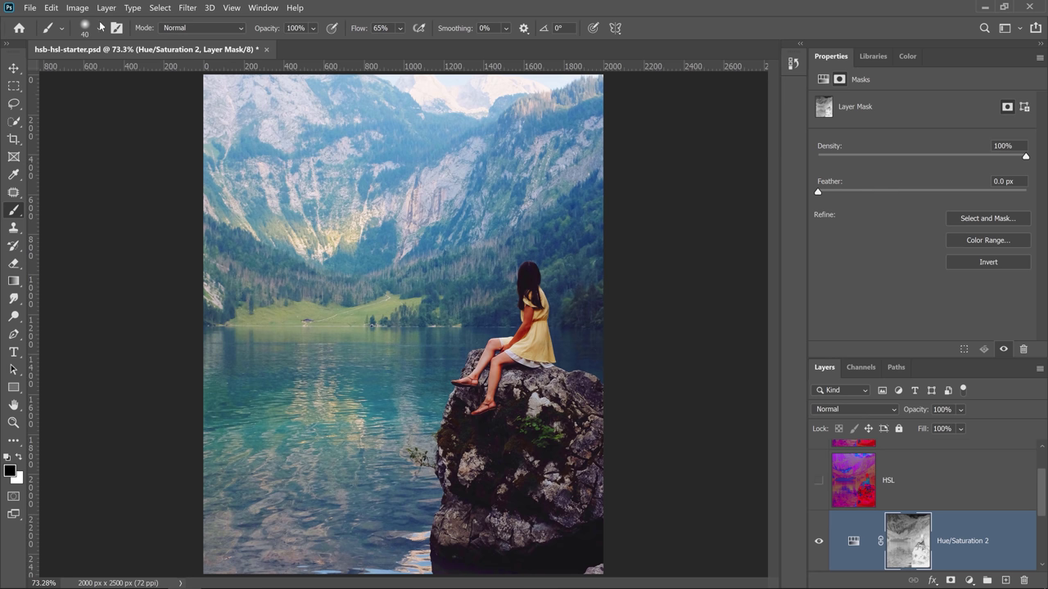
left_click(77, 7)
mouse_move(131, 36)
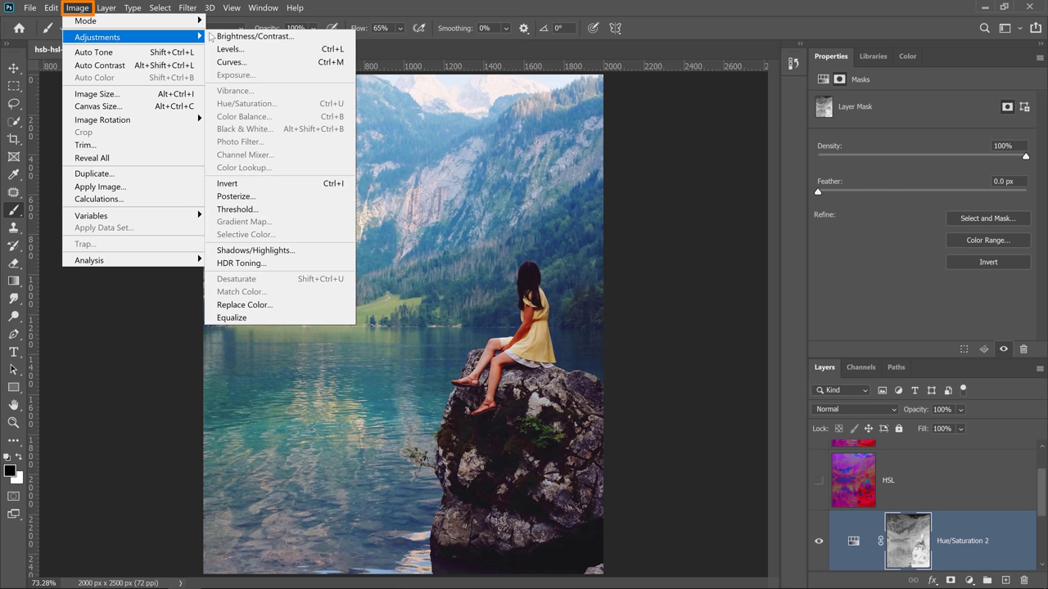
left_click(259, 50)
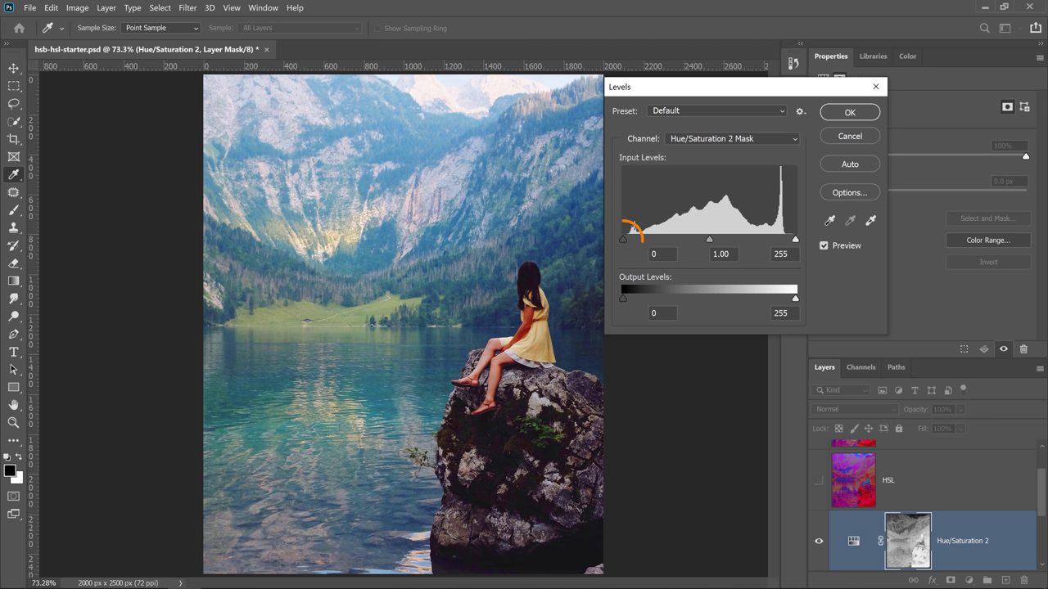
mouse_move(623, 239)
left_mouse_down()
mouse_move(754, 249)
mouse_move(614, 241)
left_mouse_up()
left_click_drag(795, 239, 825, 248)
left_click_drag(721, 240, 730, 240)
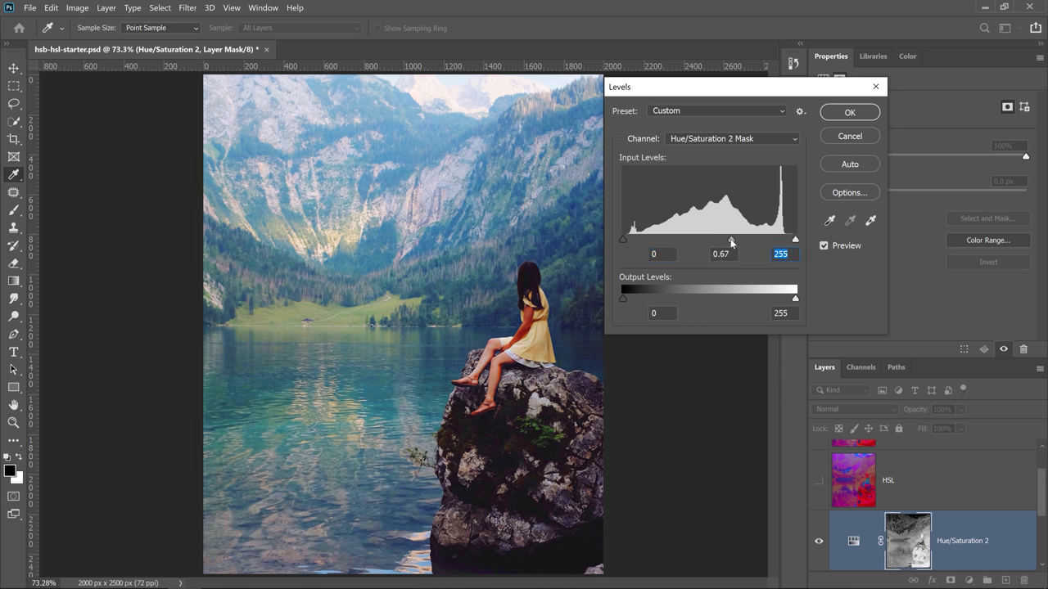
left_click_drag(623, 240, 633, 241)
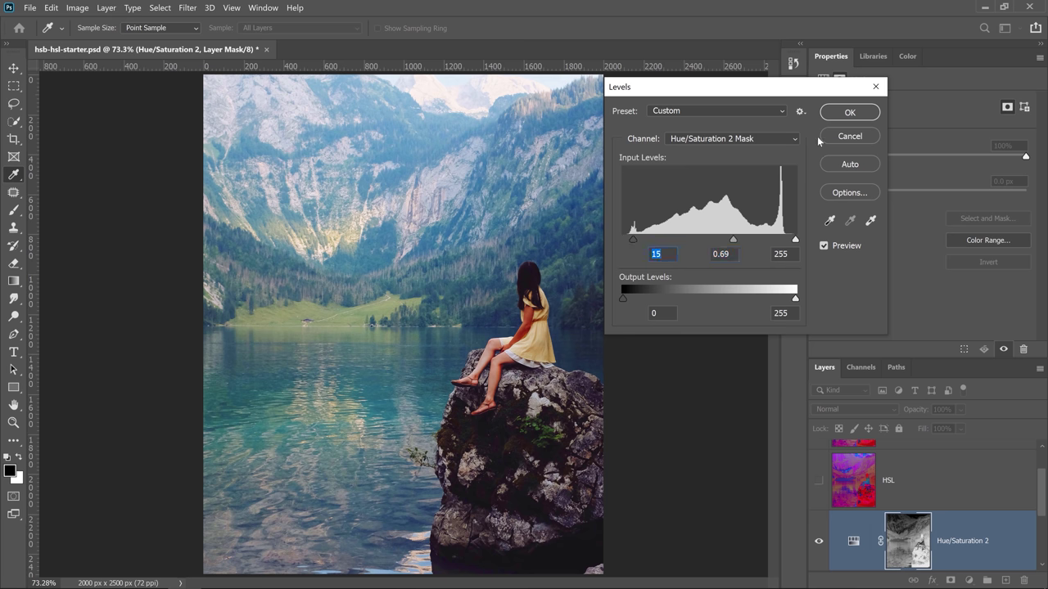
left_click(848, 113)
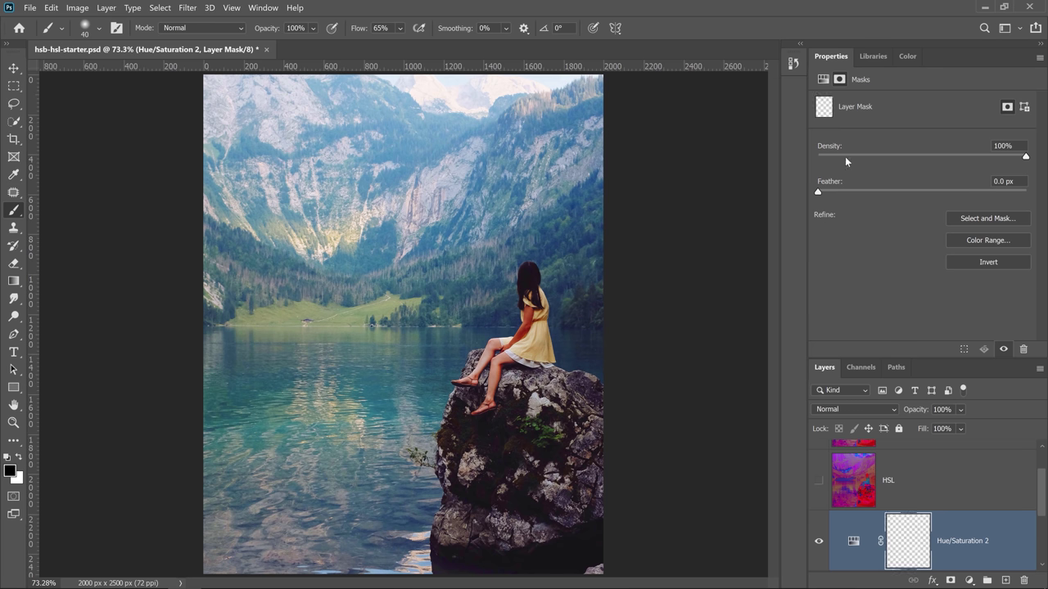
Reduce the Hue/Saturation 2 adjustment's Saturation to about +22
left_click(855, 543)
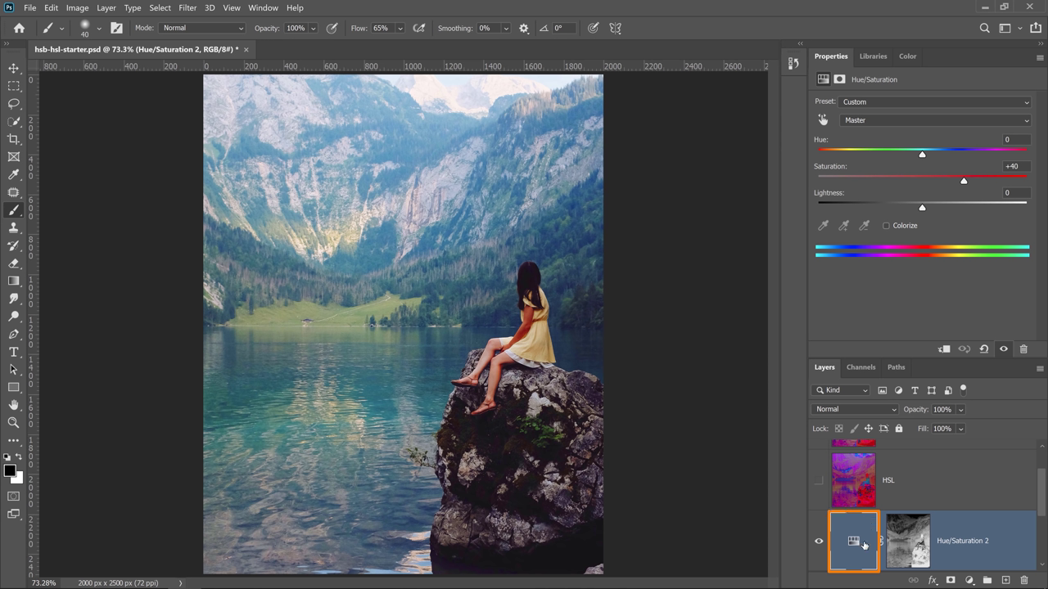
mouse_move(962, 181)
left_mouse_down()
mouse_move(914, 181)
mouse_move(953, 181)
left_mouse_up()
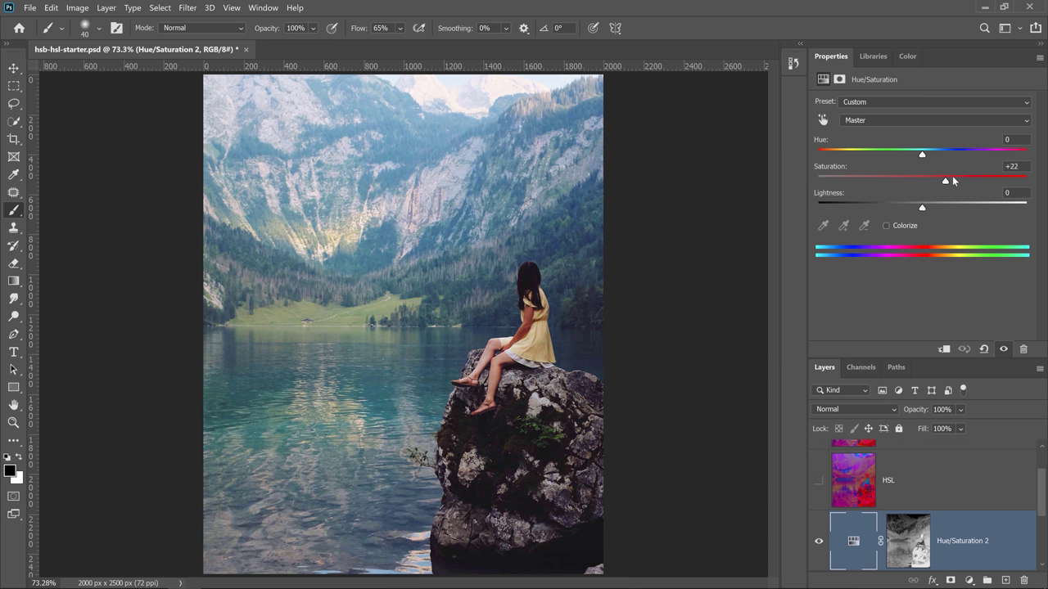
left_click_drag(954, 181, 950, 181)
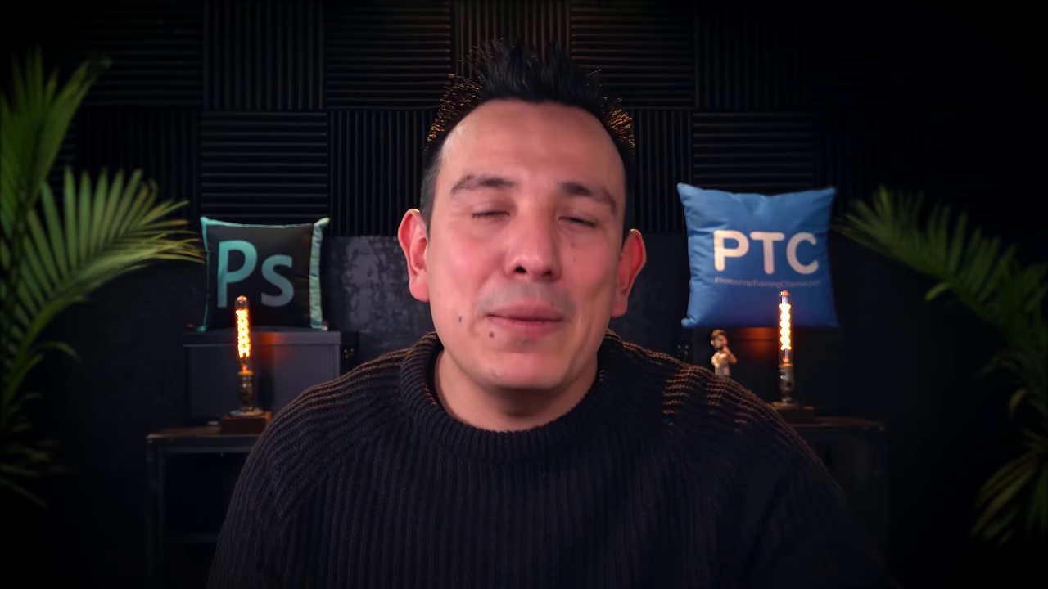